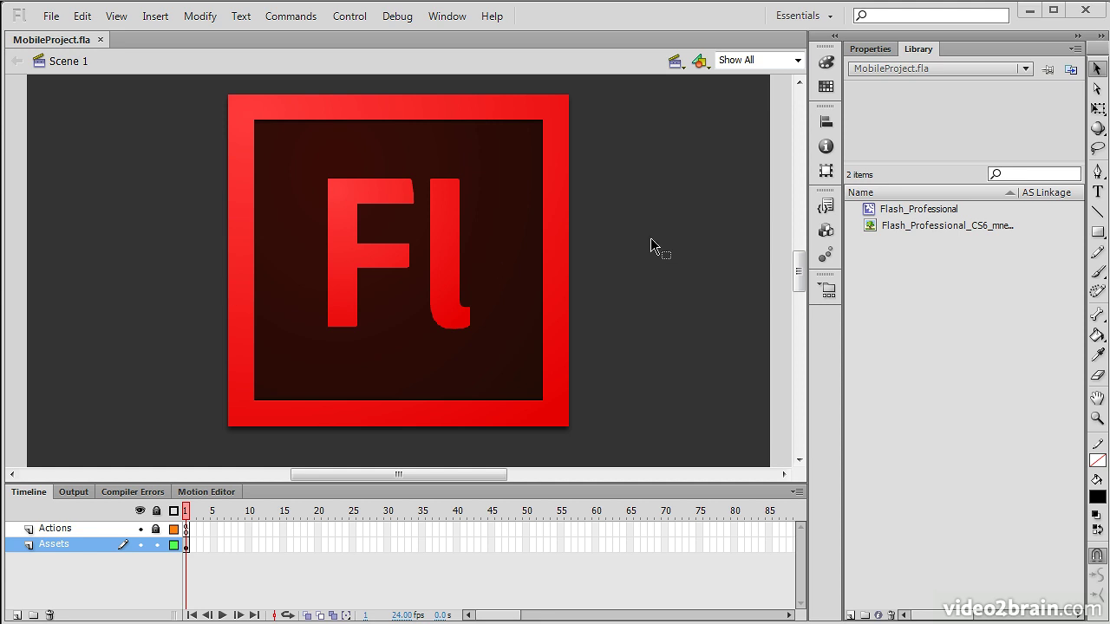
Show the document properties for MobileProject.fla, targeting AIR 3.2 for Android.
click(869, 48)
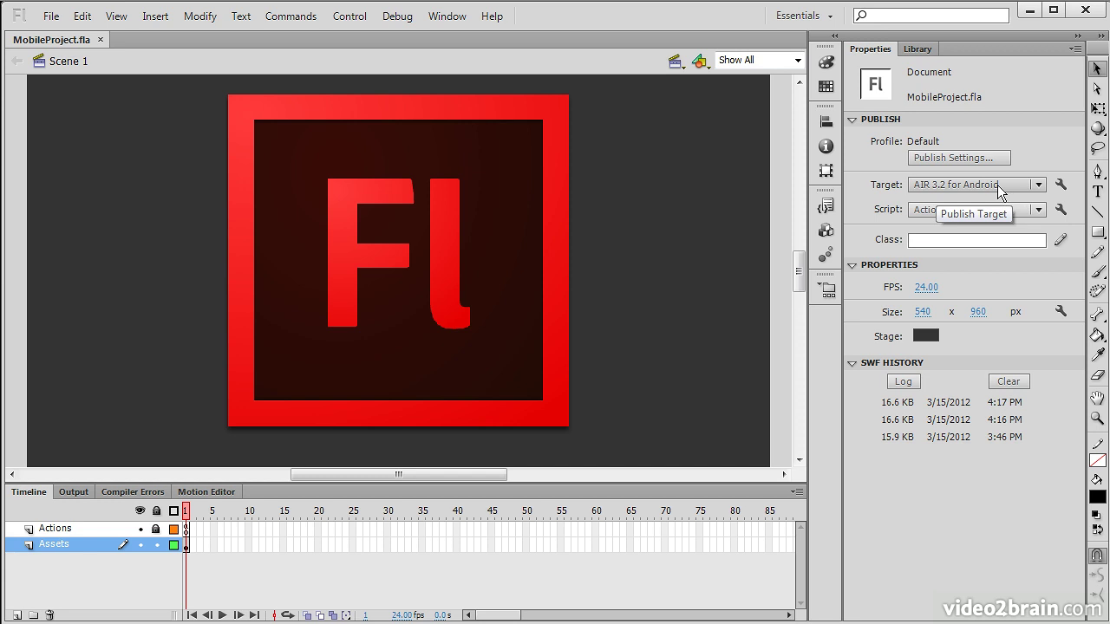
Open the AIR for Android Settings and inspect the .apk output file name.
click(1060, 184)
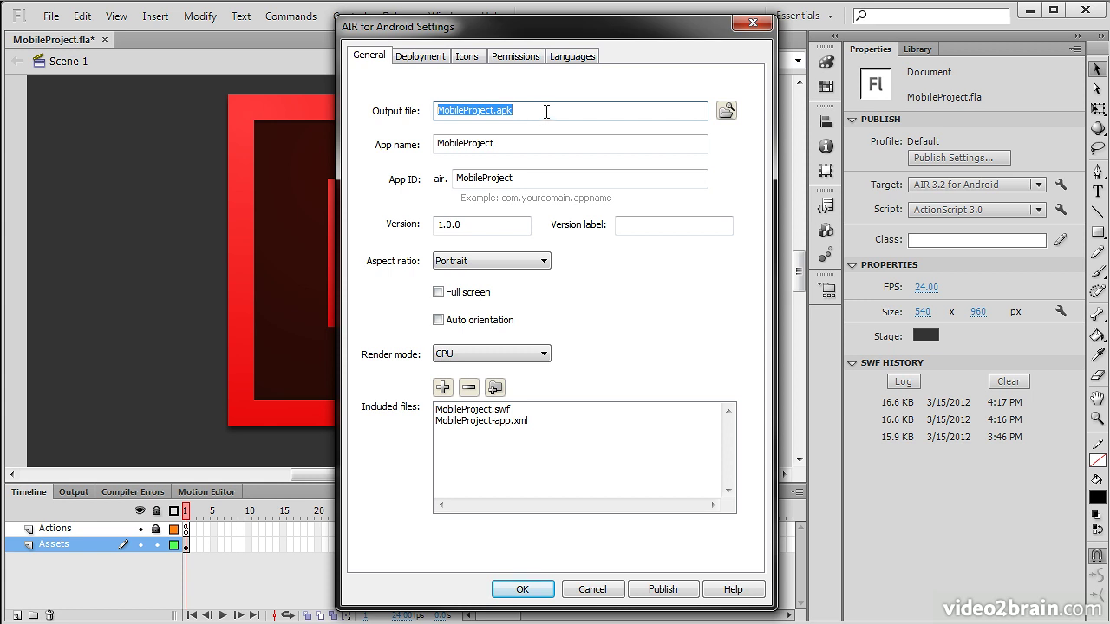
click(464, 110)
double_click(509, 110)
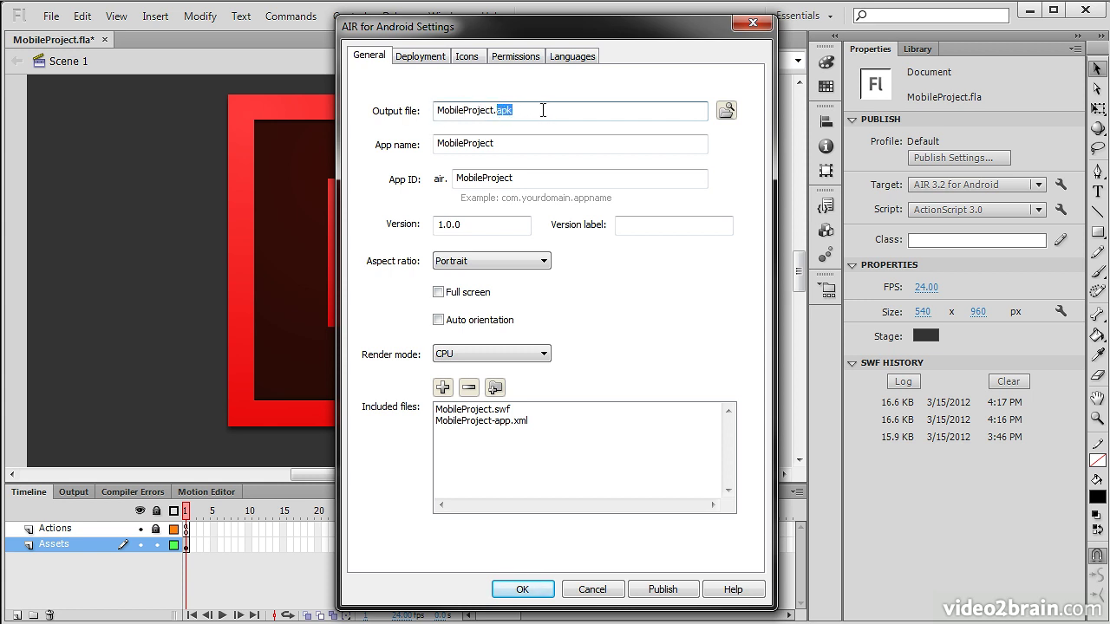
click(540, 111)
Replace the App ID with a reverse-domain com. identifier ending in .MobileProject.
click(485, 144)
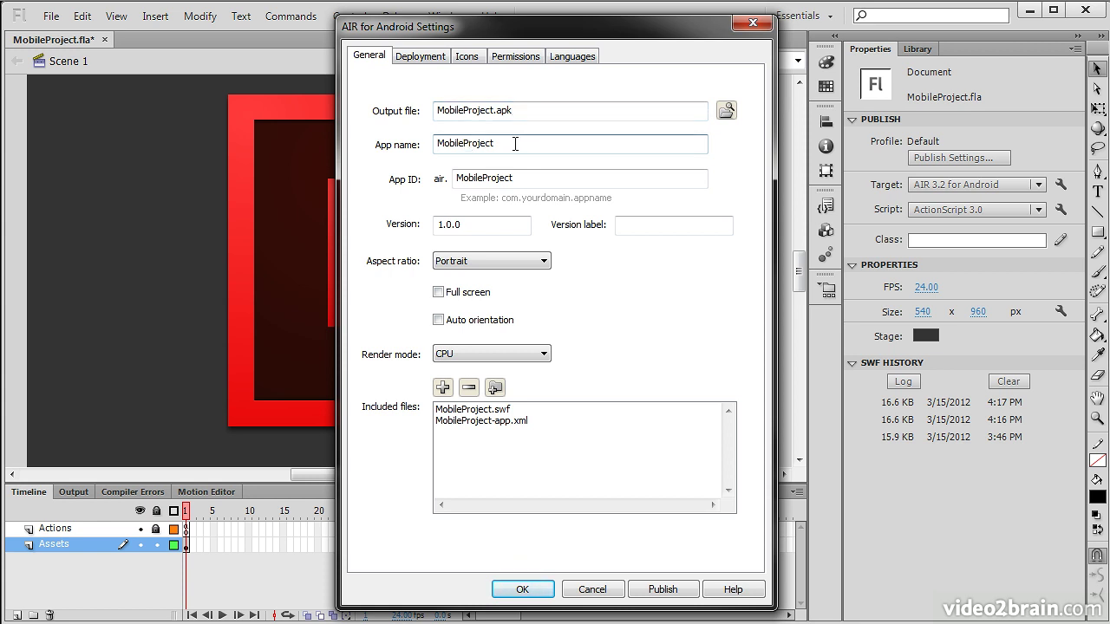
click(541, 176)
double_click(544, 177)
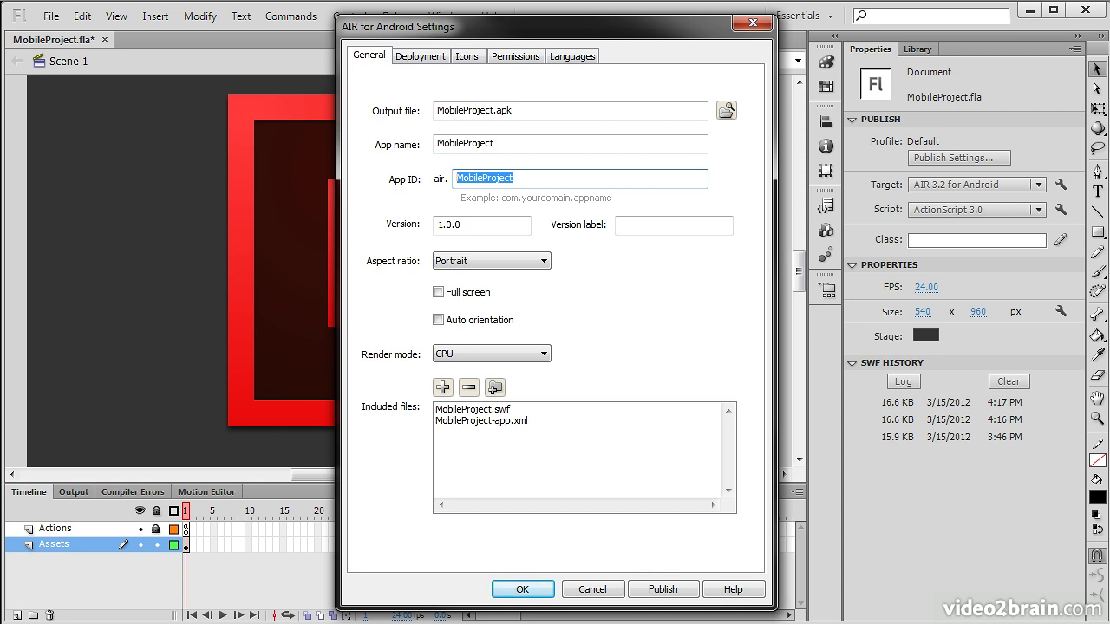
text(com.josephla)
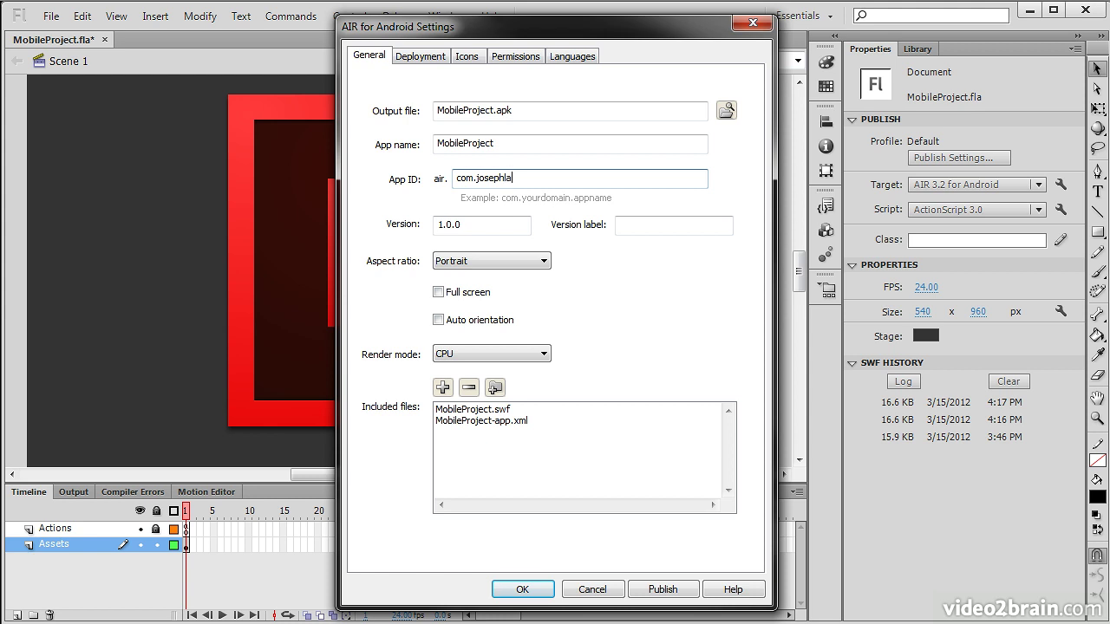
text(brecque.MobileProject)
Review the new App ID text and the 1.0.0 version number.
drag(663, 179, 442, 178)
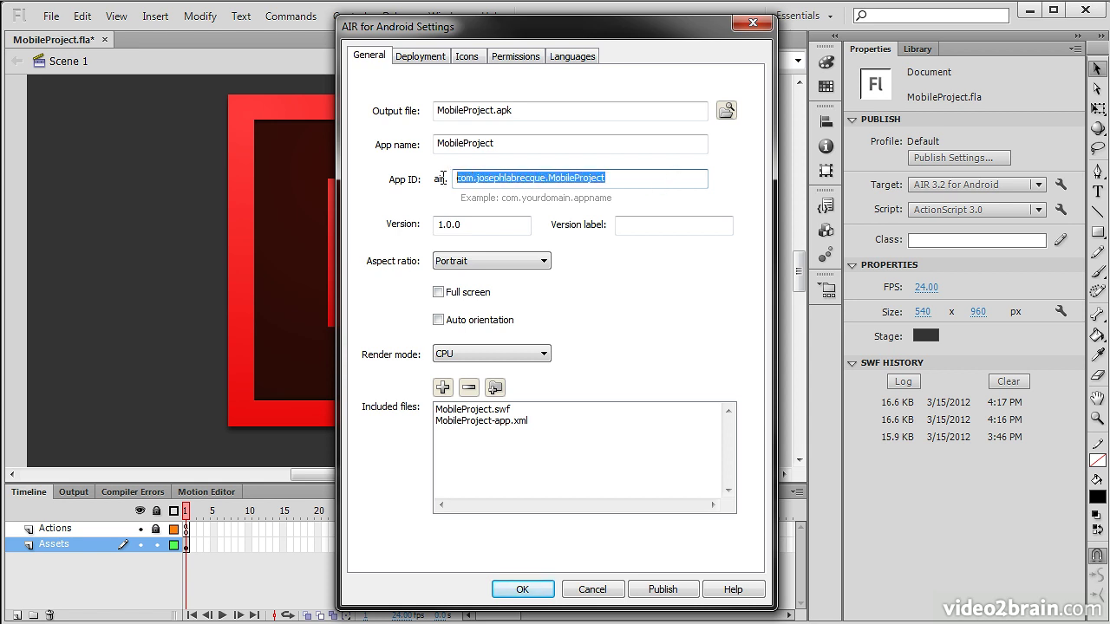
click(669, 183)
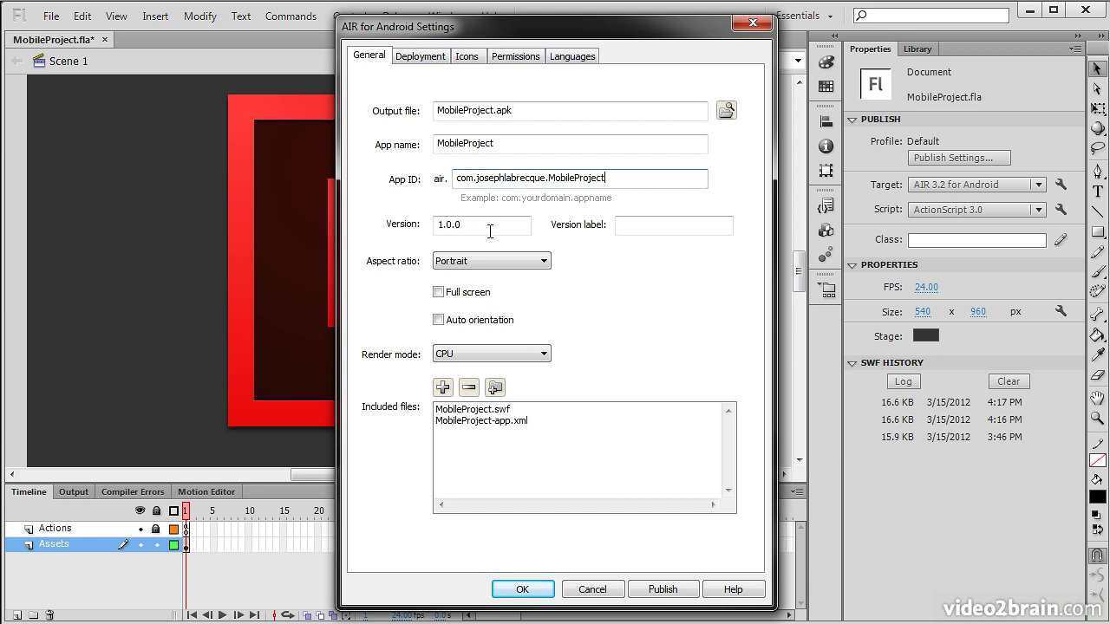
drag(471, 224, 426, 232)
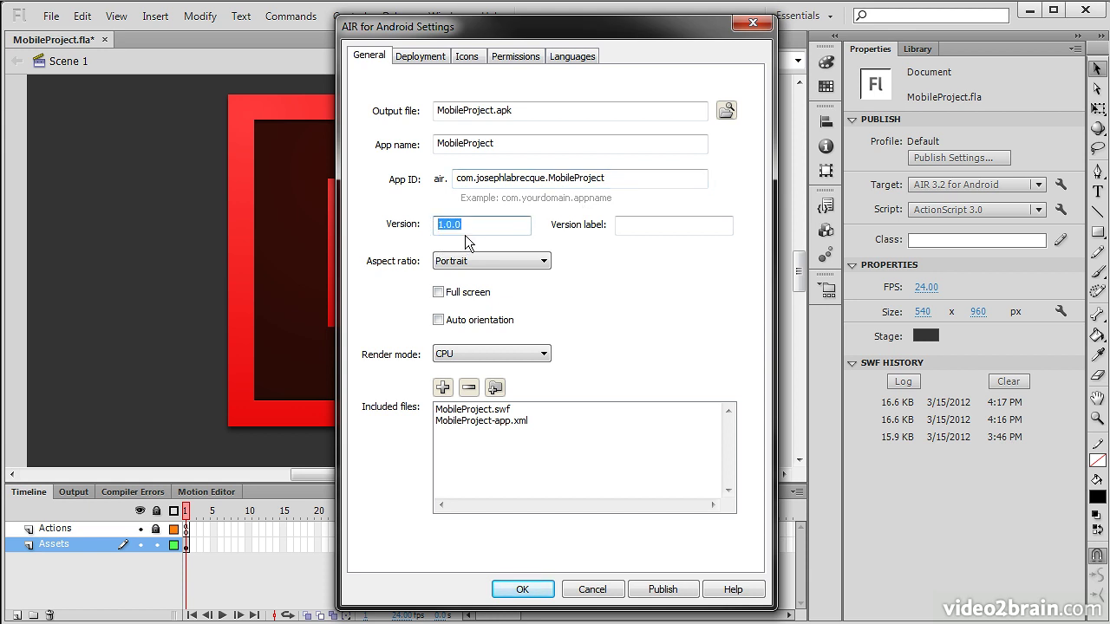
click(676, 229)
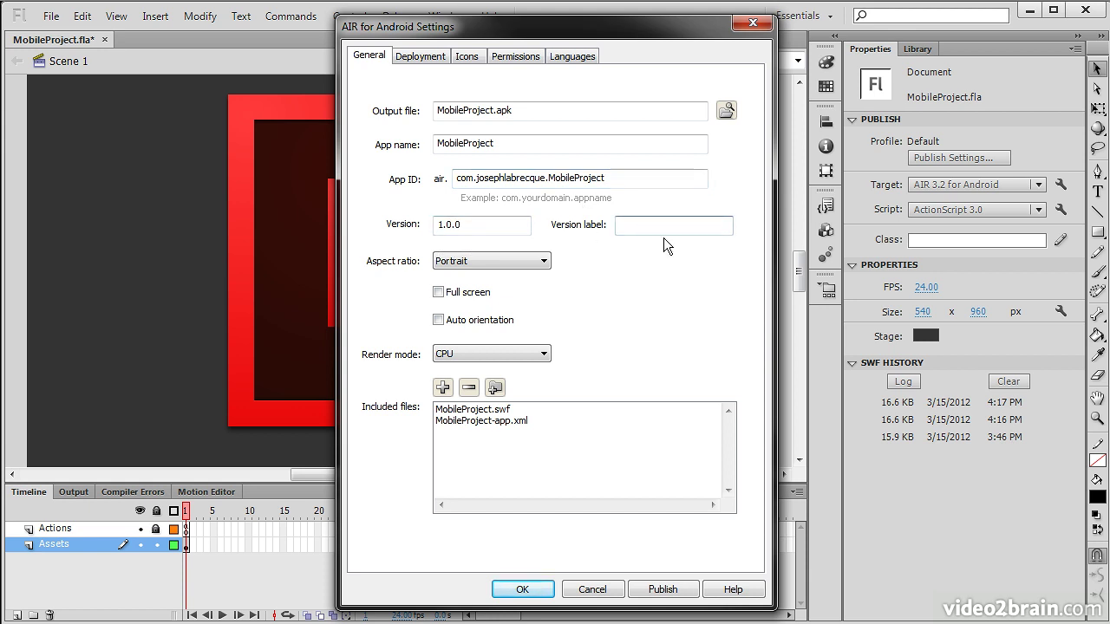
Change the aspect ratio from Portrait to Auto.
click(543, 262)
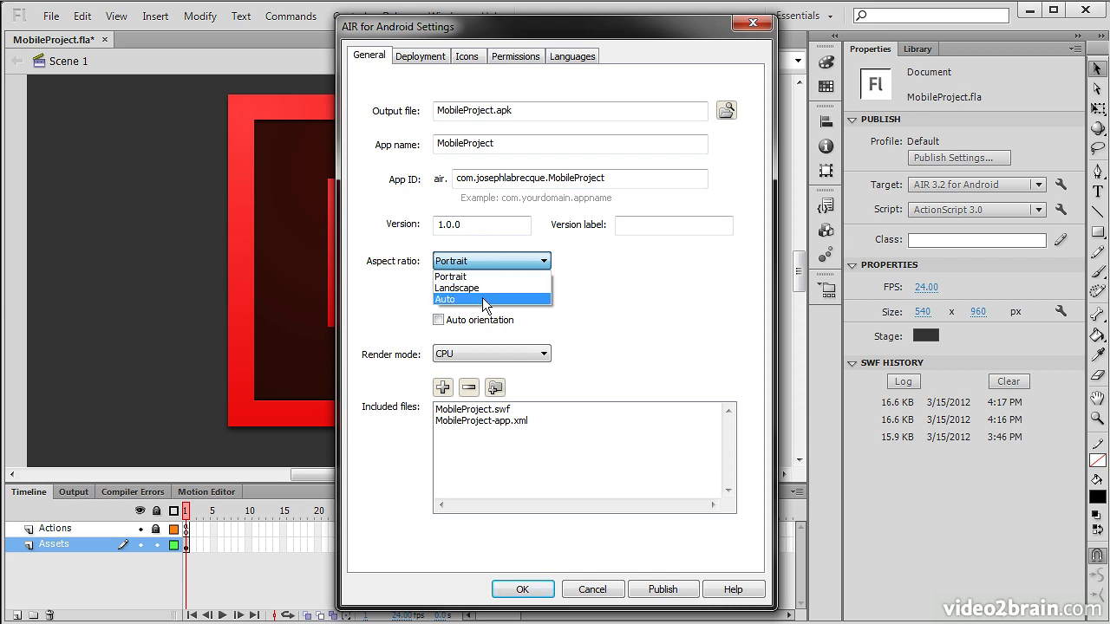
click(628, 296)
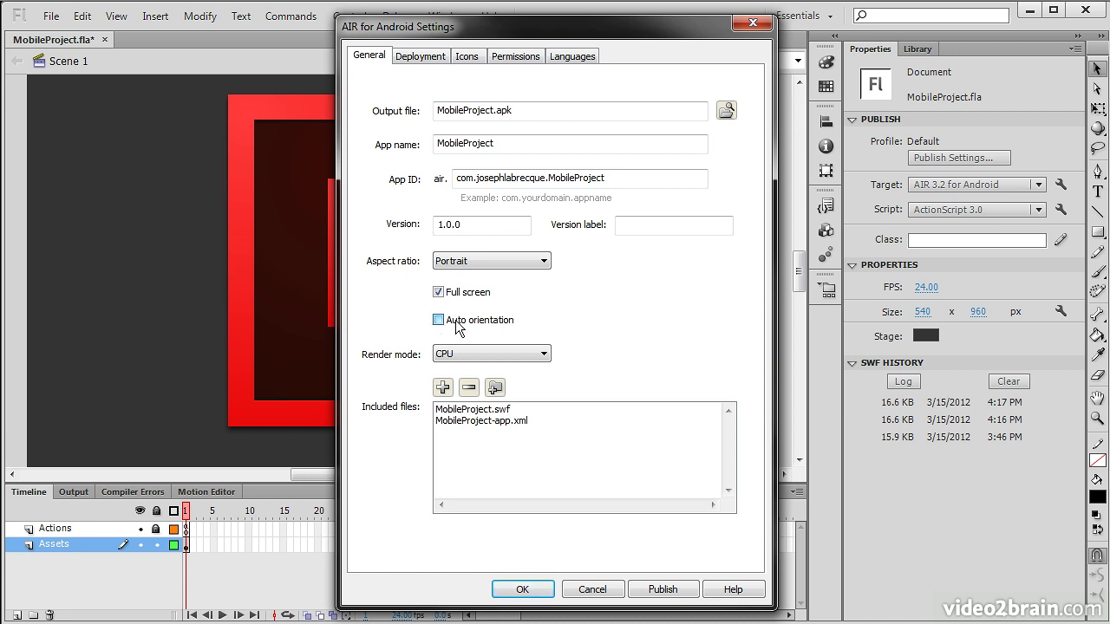
click(525, 261)
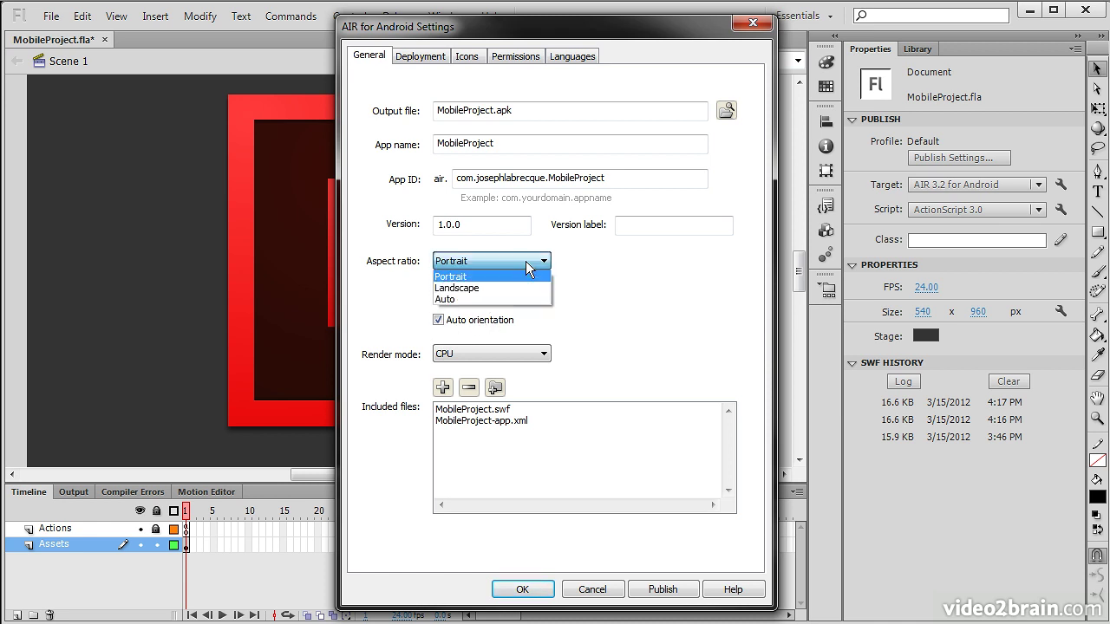
click(484, 299)
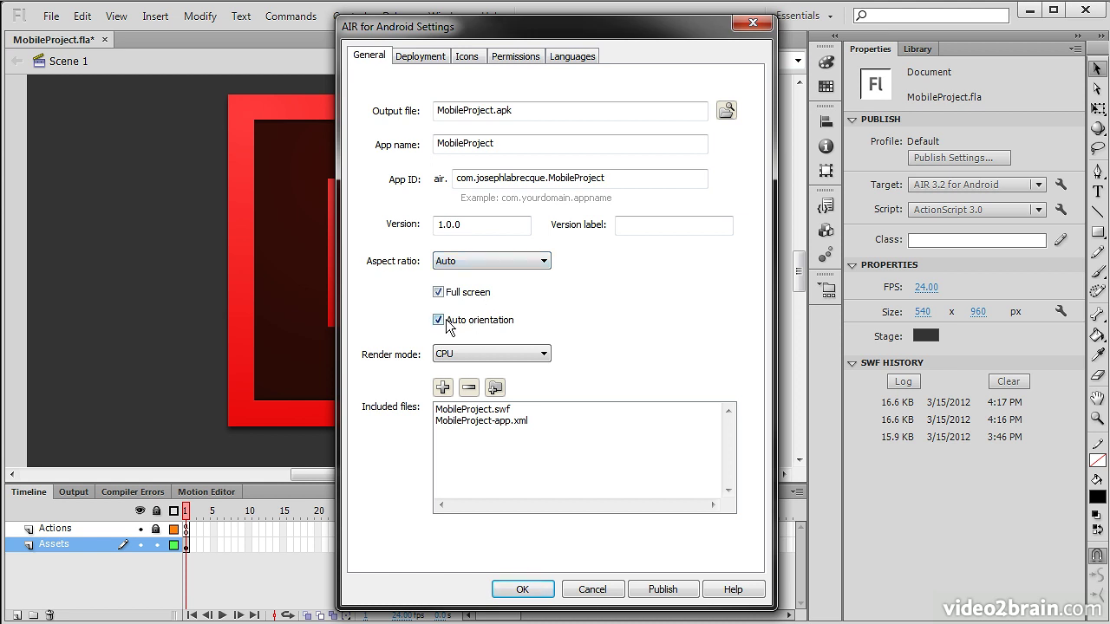
Set render mode to Direct and review the included MobileProject.swf and MobileProject-app.xml files.
click(522, 354)
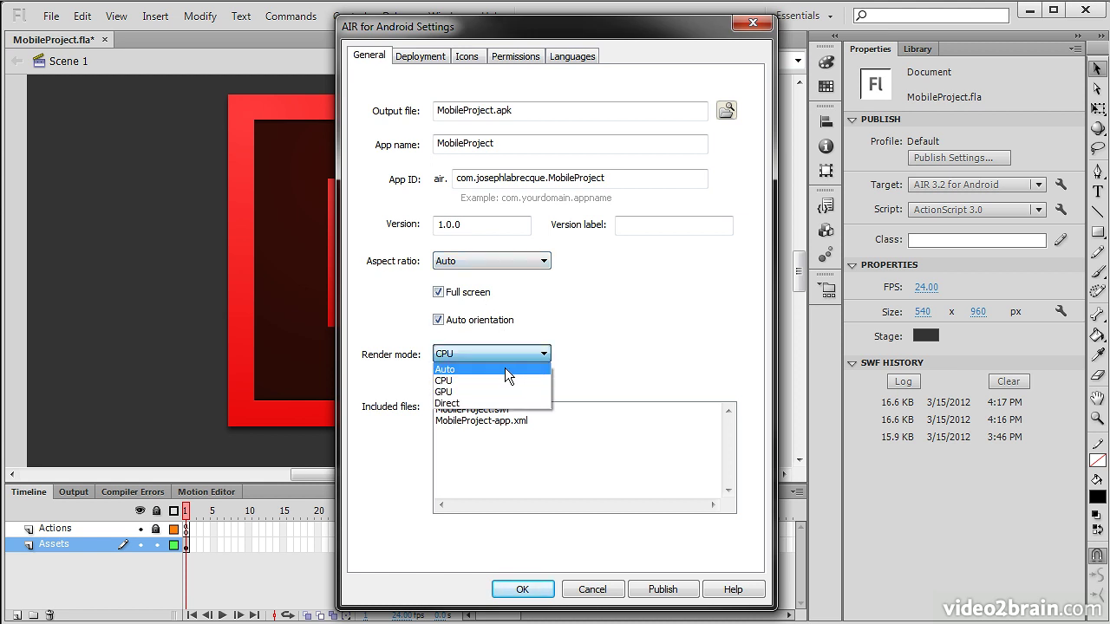
click(472, 404)
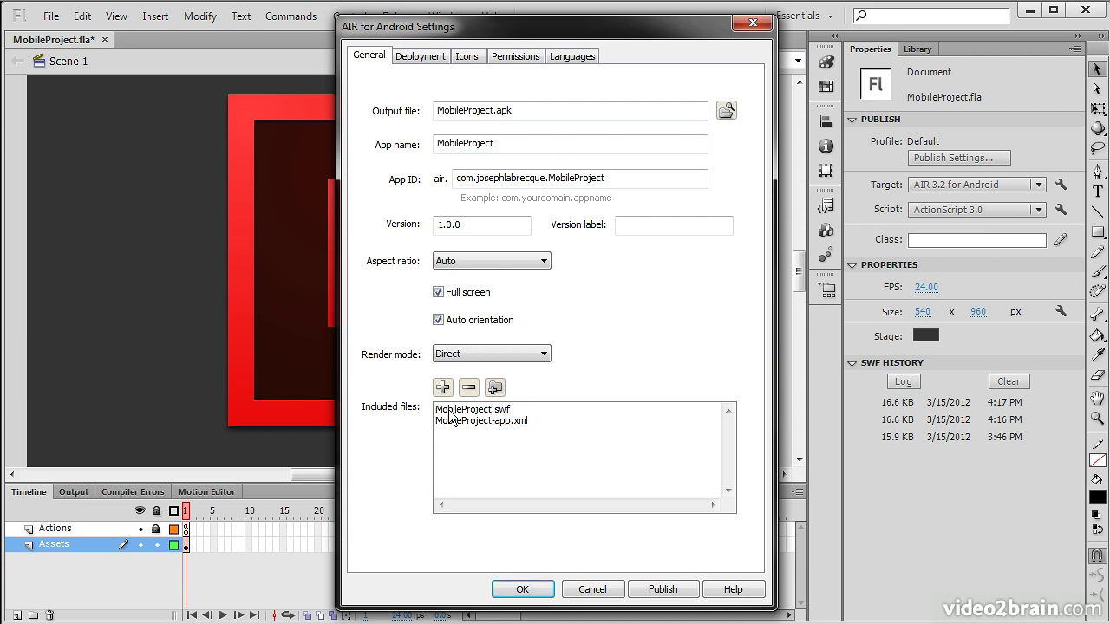
click(501, 411)
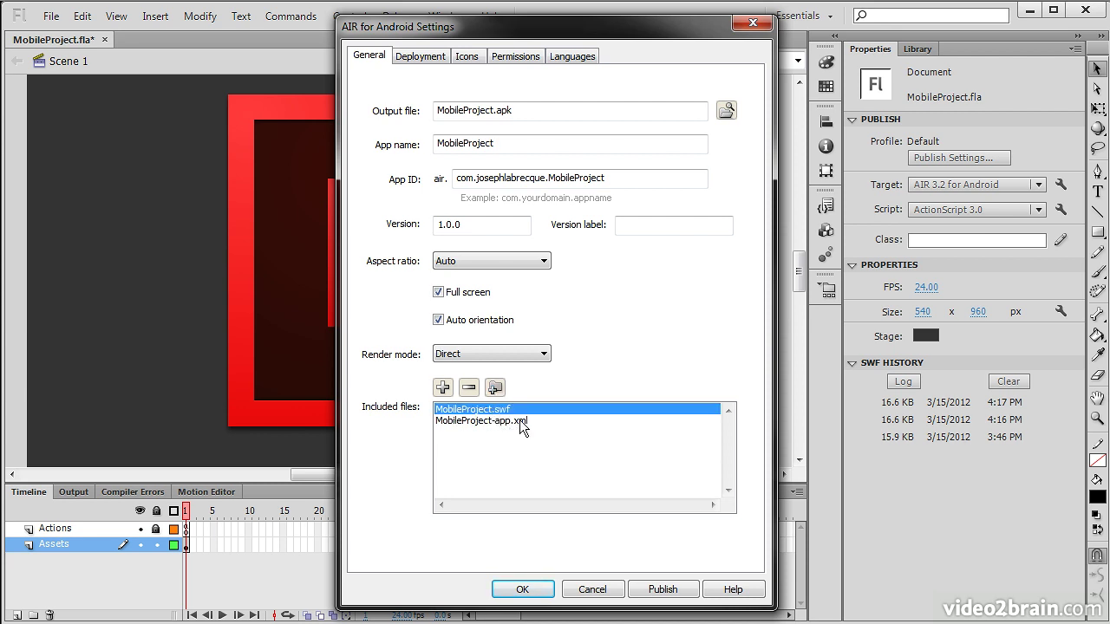
click(523, 421)
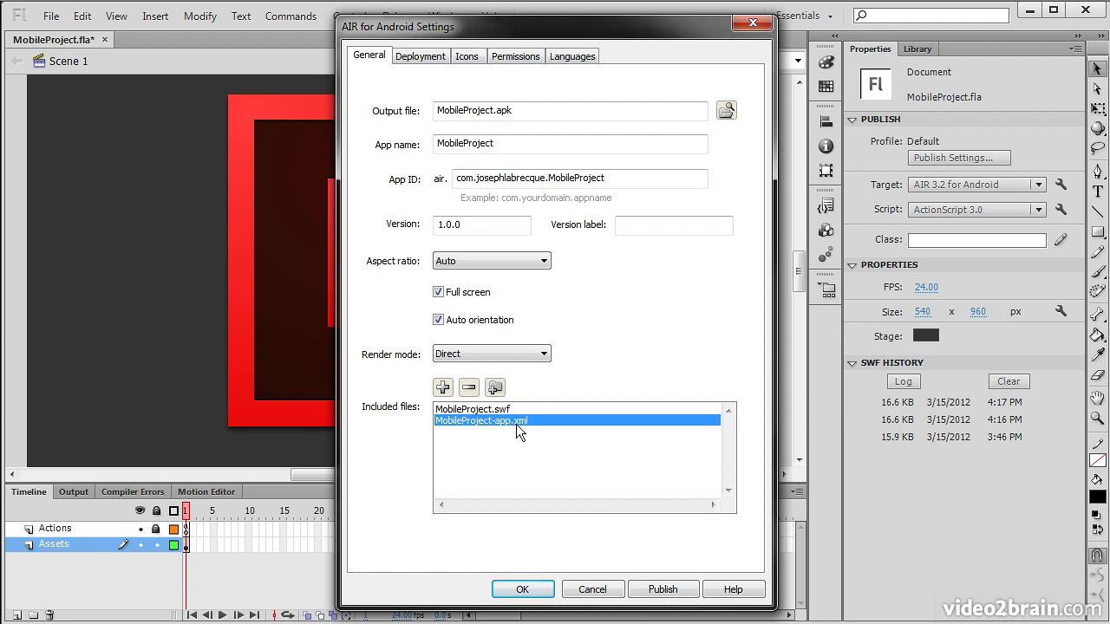
Bring up the Deployment settings with the test.p12 certificate and embedded runtime options.
click(444, 55)
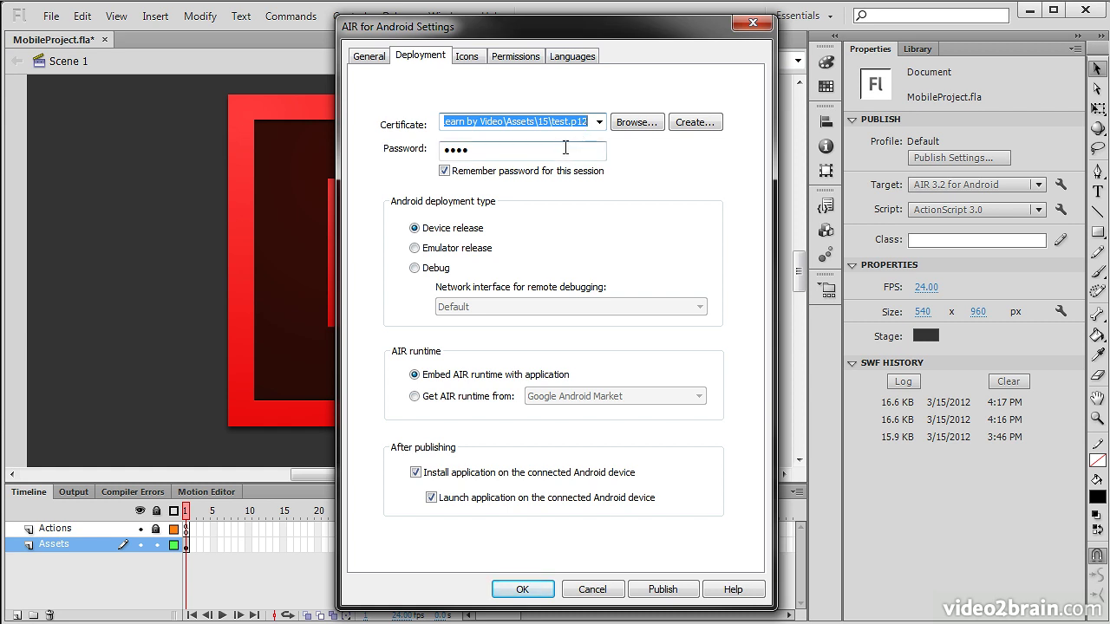
click(699, 123)
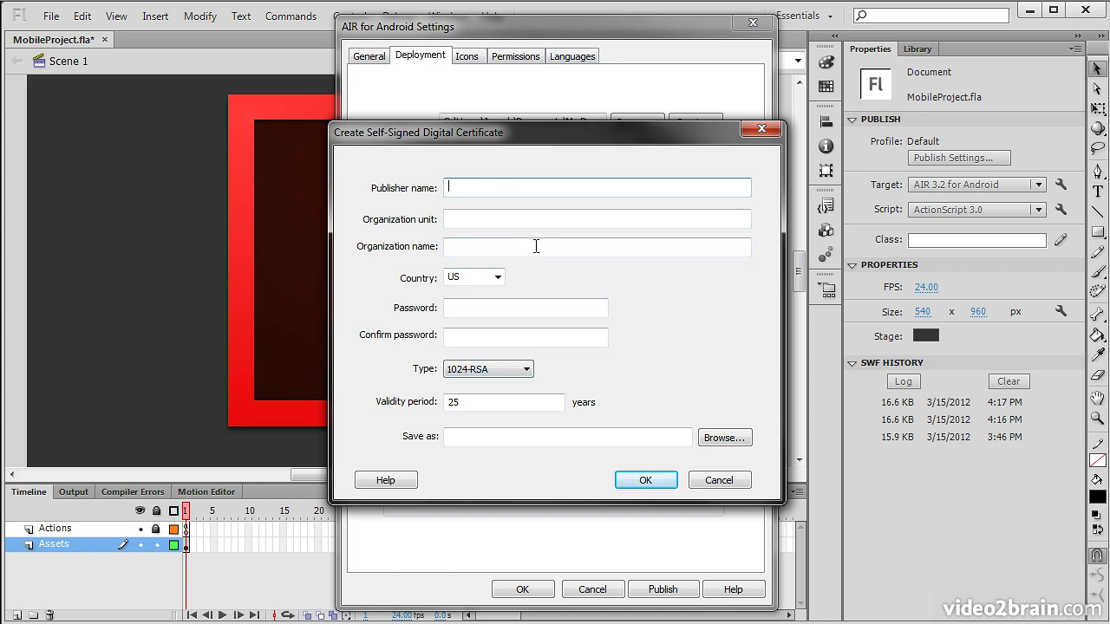
click(486, 334)
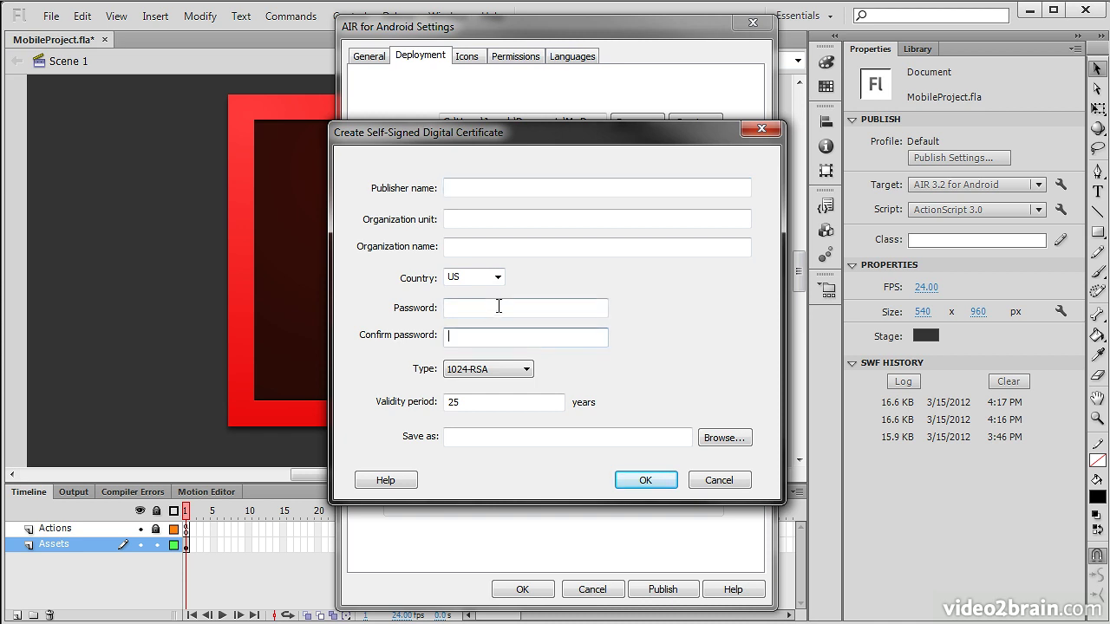
key(Tab)
key(Tab)
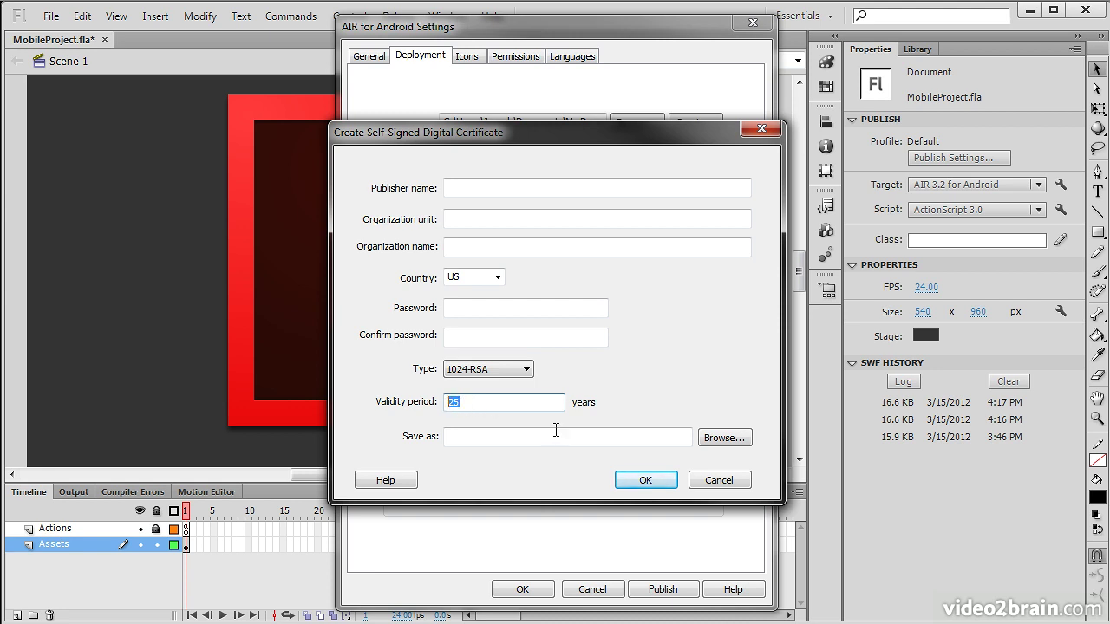
click(718, 481)
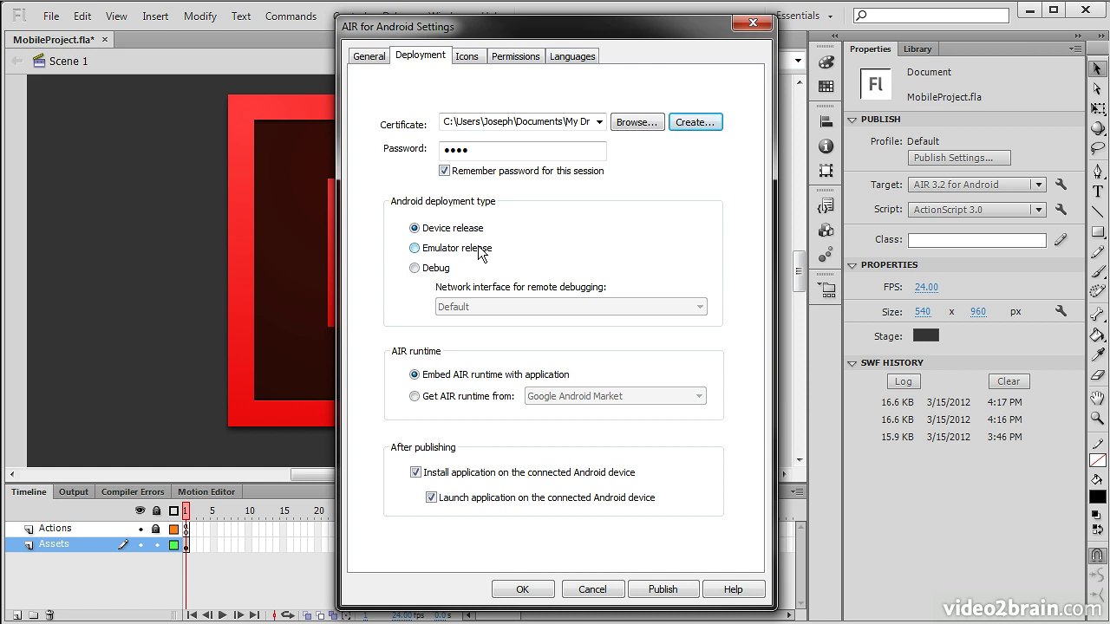
Try Debug deployment and its network interface list, then return to Device release.
click(415, 268)
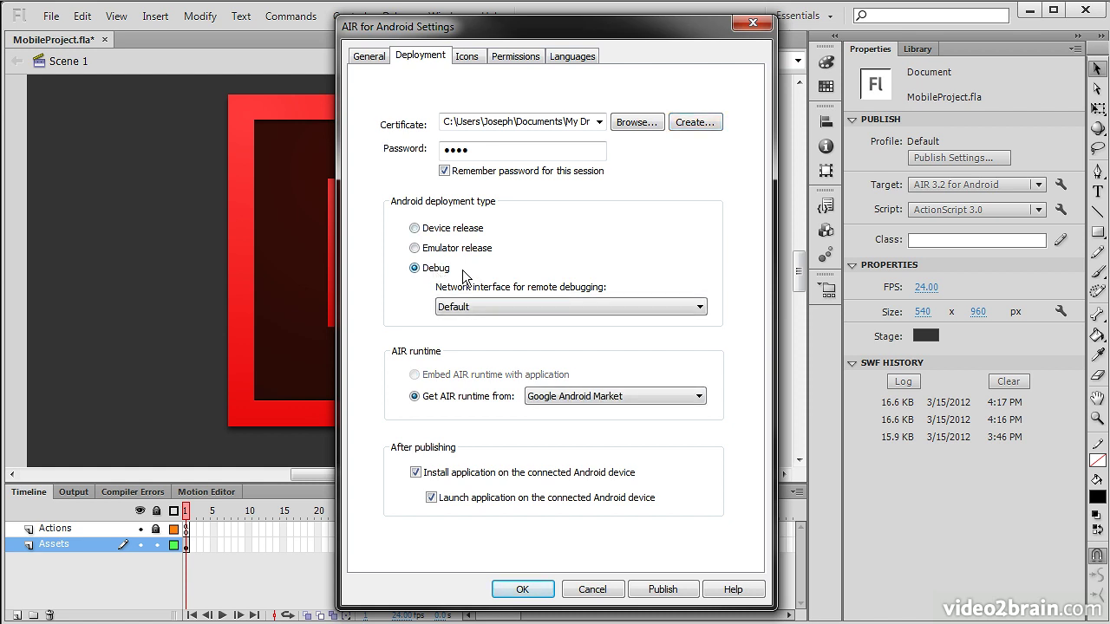
click(699, 306)
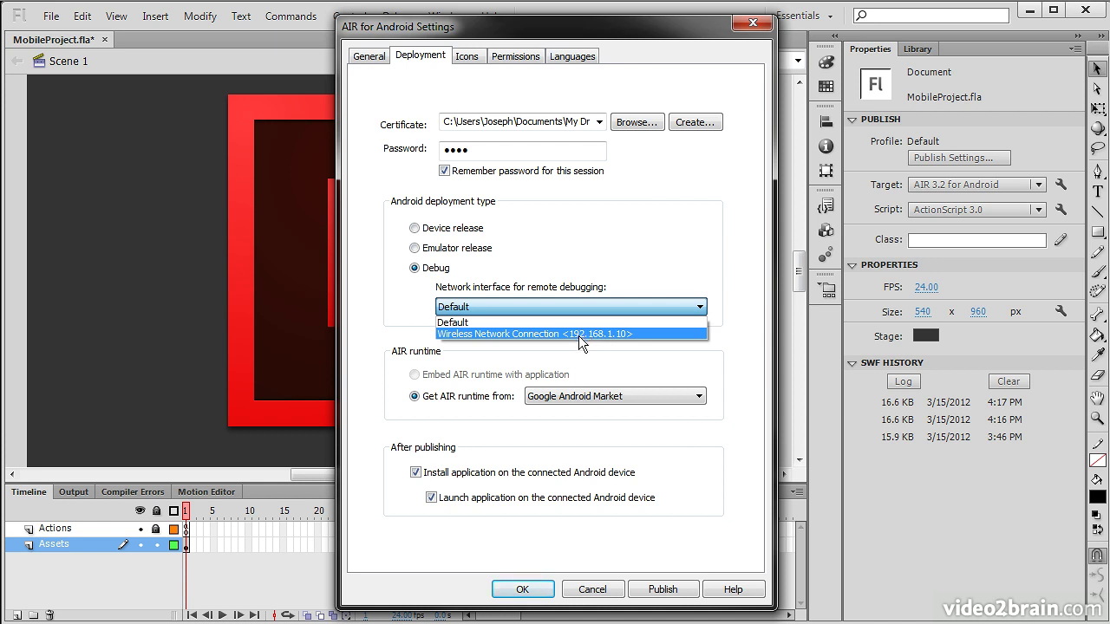
click(614, 278)
click(414, 228)
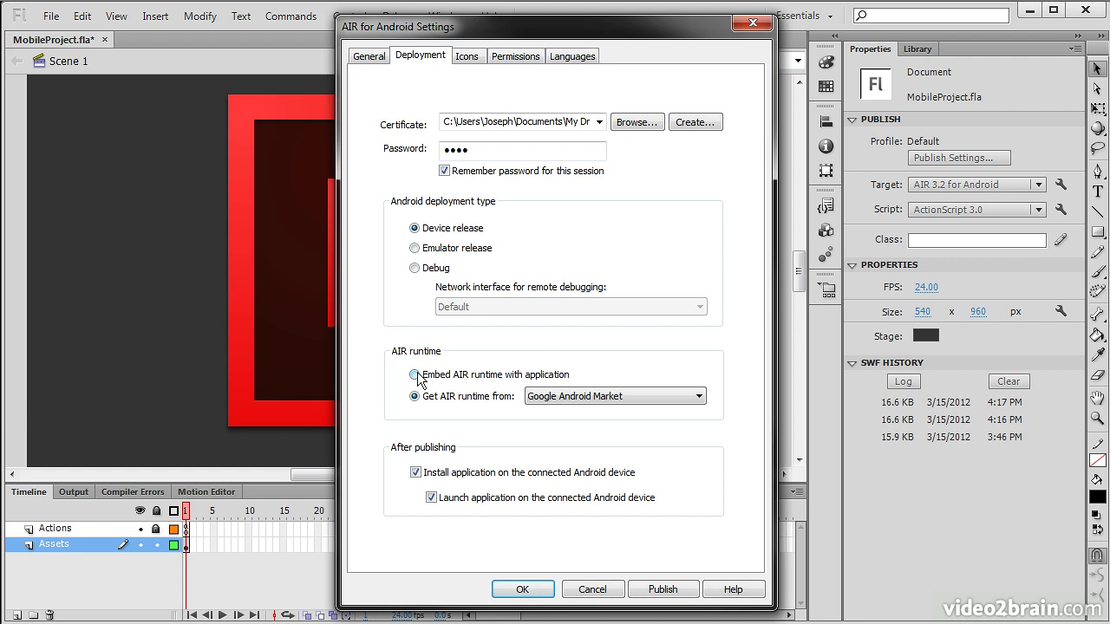
Embed the AIR runtime with the app after checking the Google Android Market download option, then open Icons.
click(415, 374)
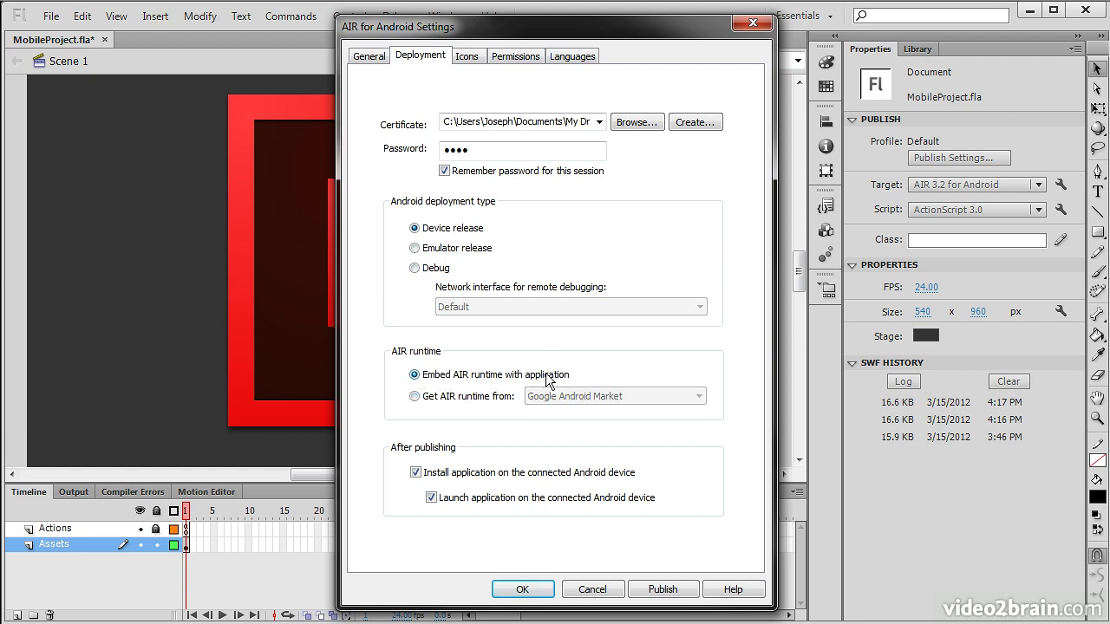
click(415, 397)
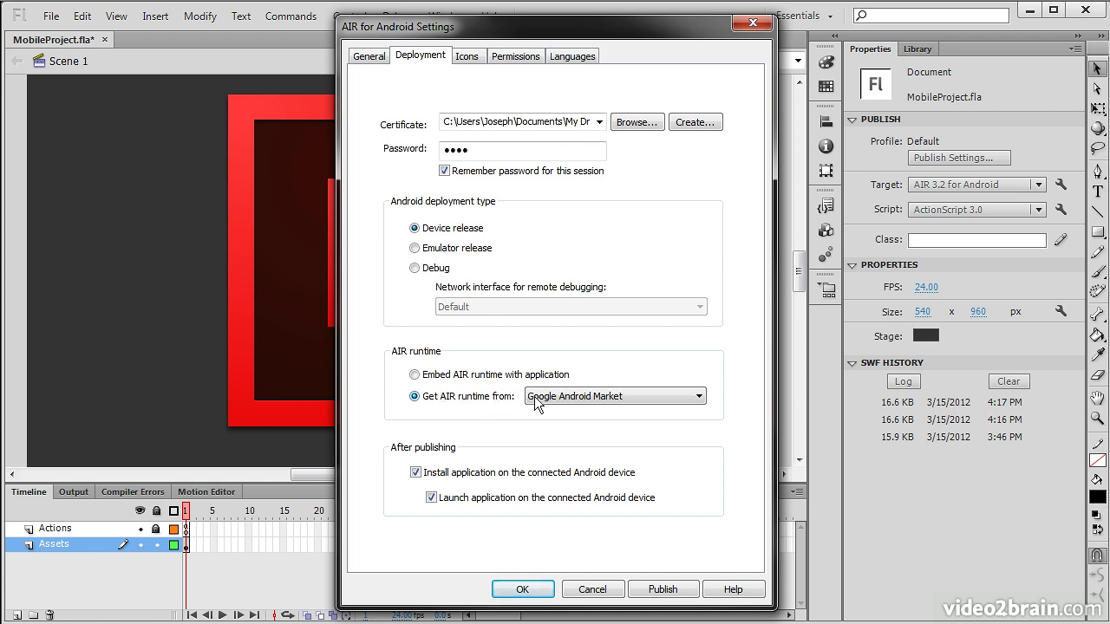
click(624, 395)
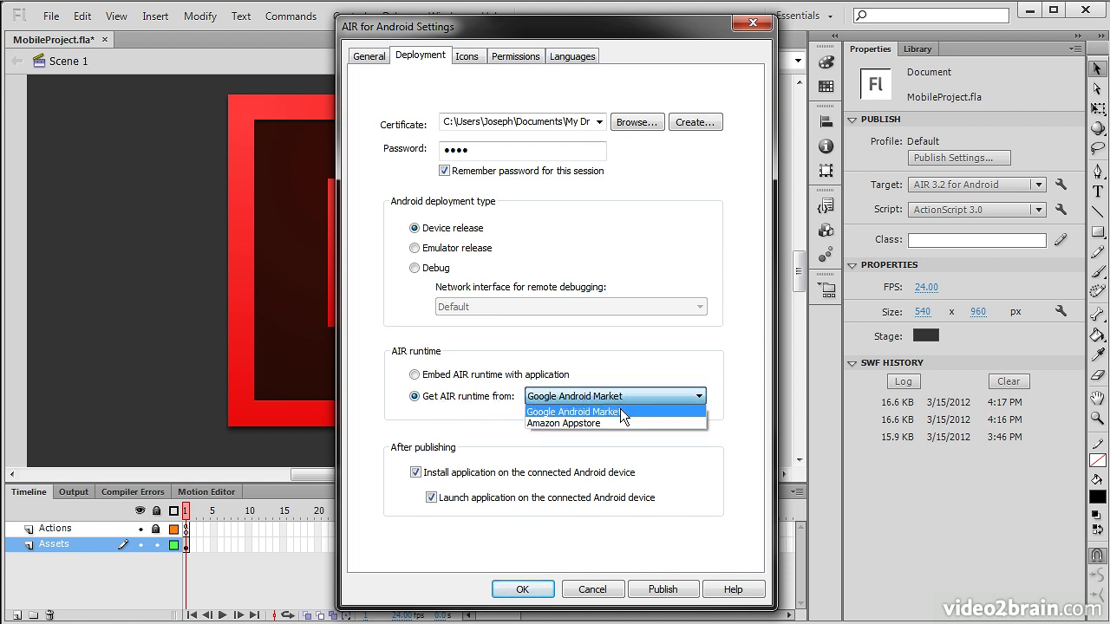
click(650, 357)
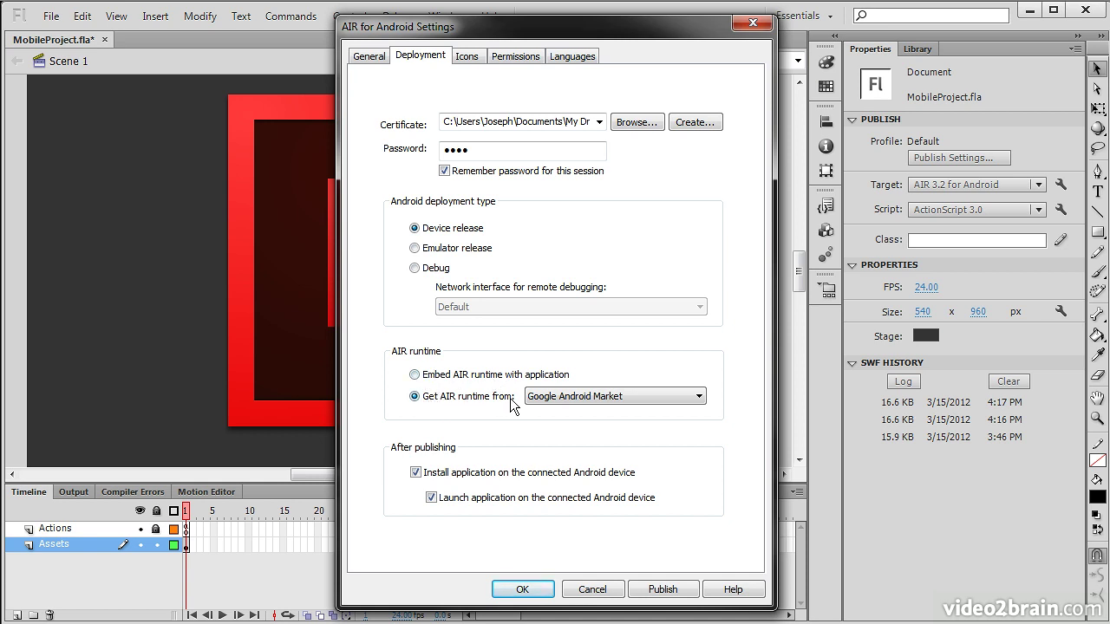
click(415, 376)
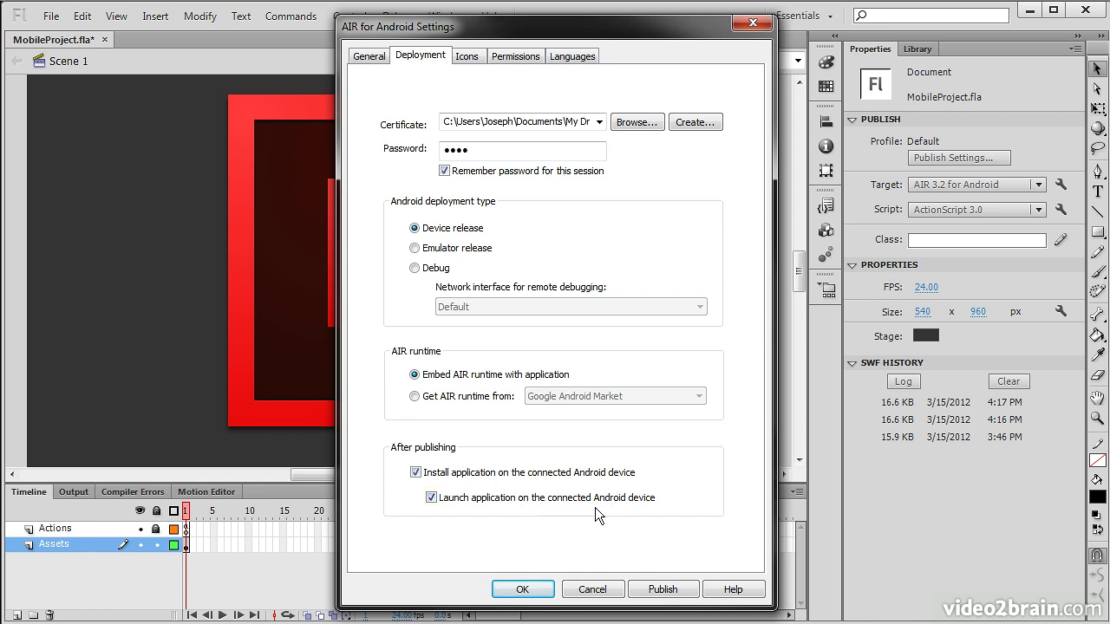
click(469, 57)
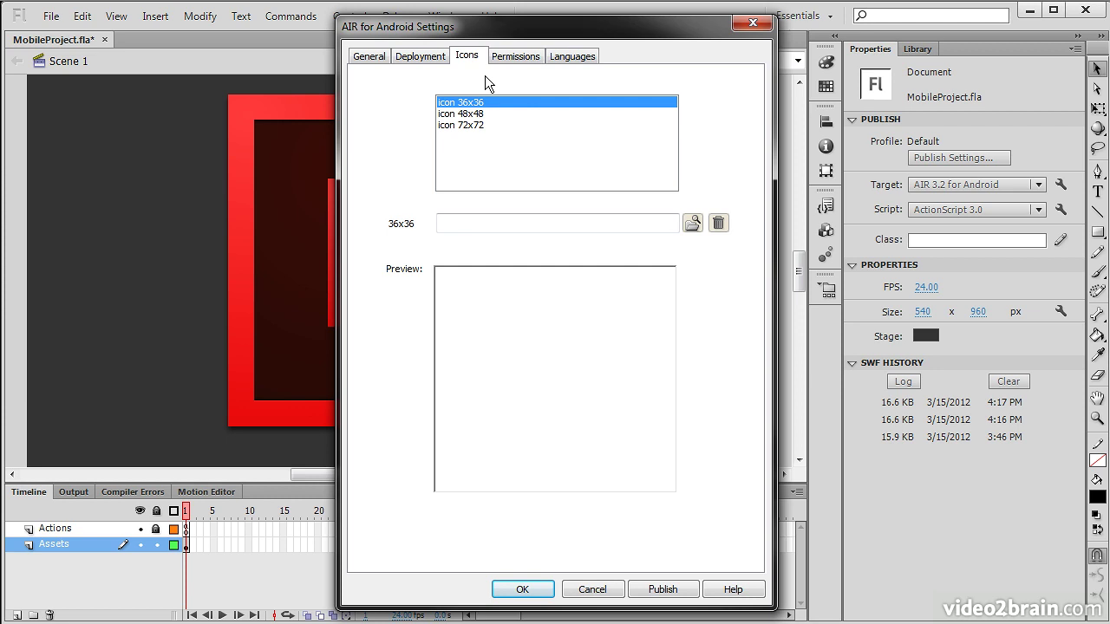
Review the 36x36, 48x48 and 72x72 icon slots, then go to Permissions.
click(490, 124)
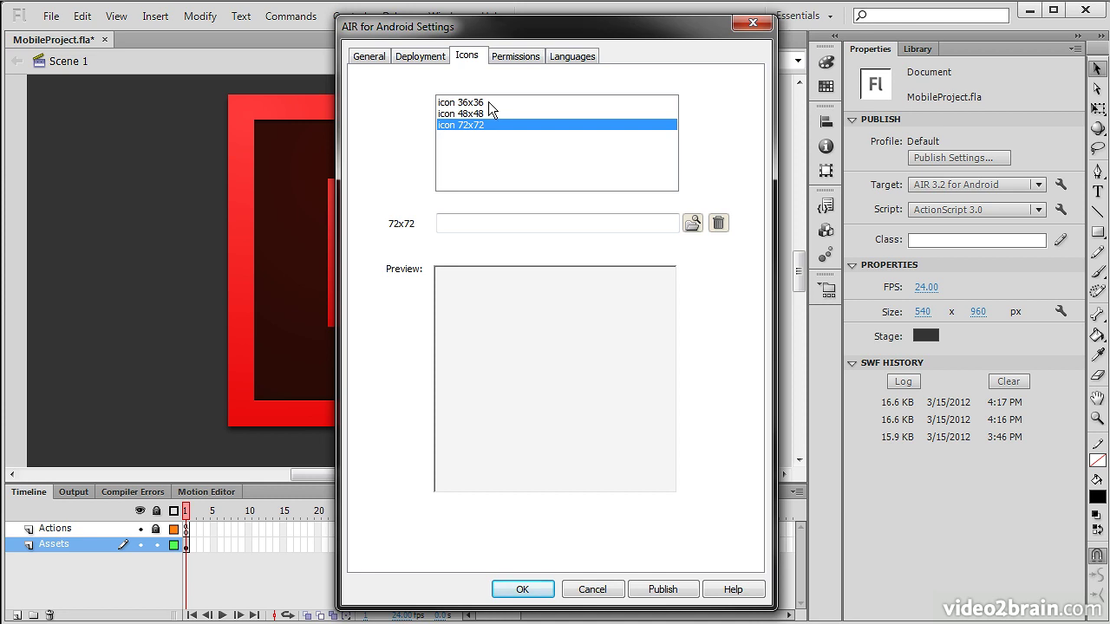
click(490, 103)
click(492, 114)
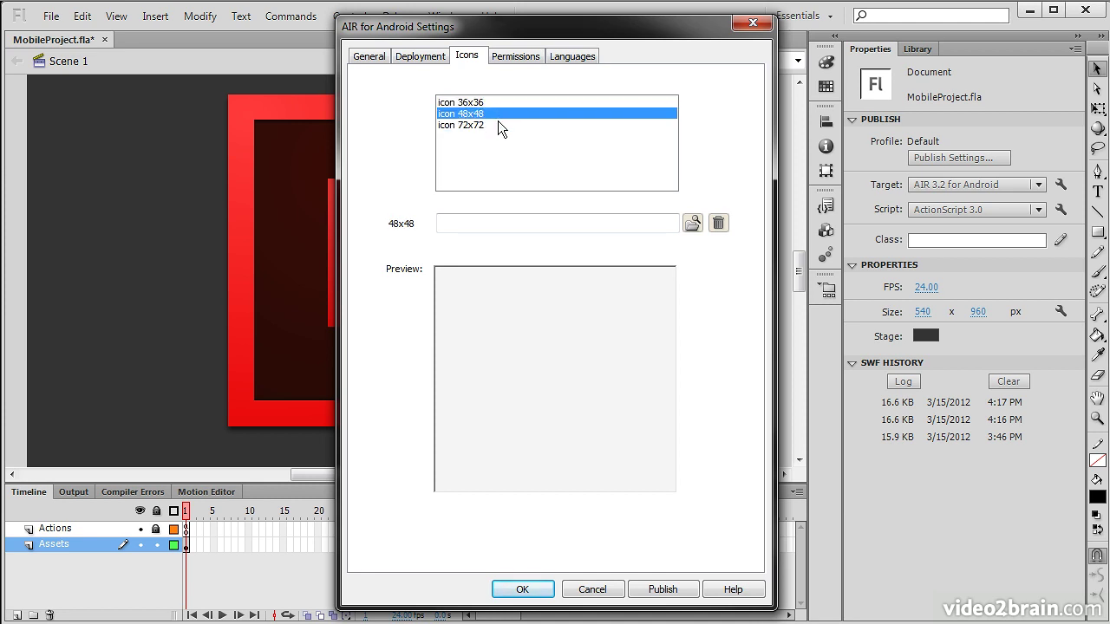
click(495, 124)
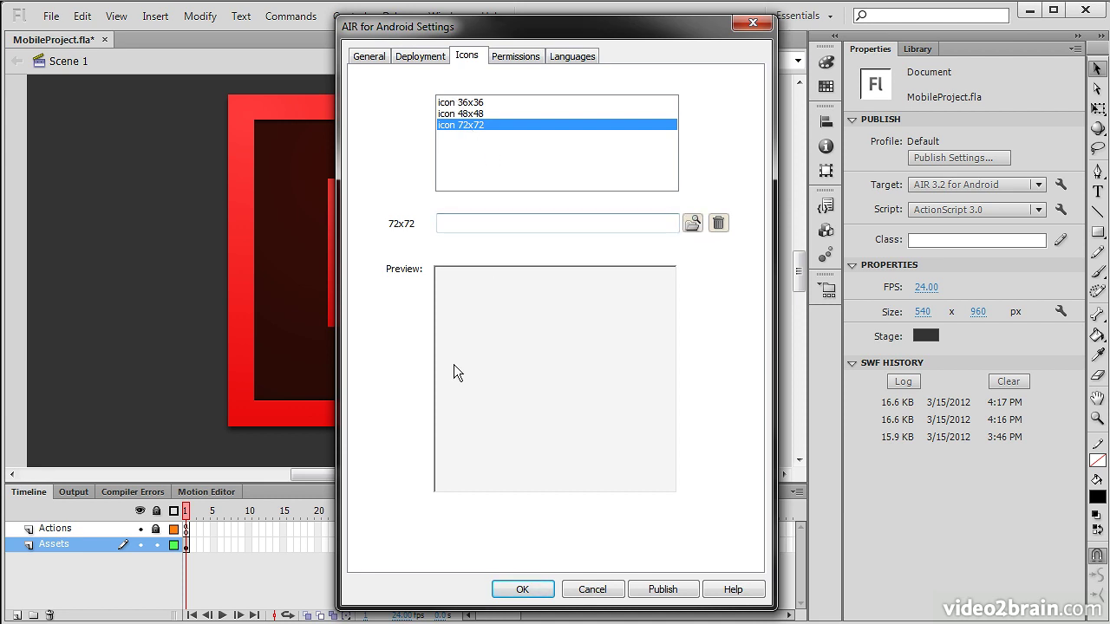
click(515, 56)
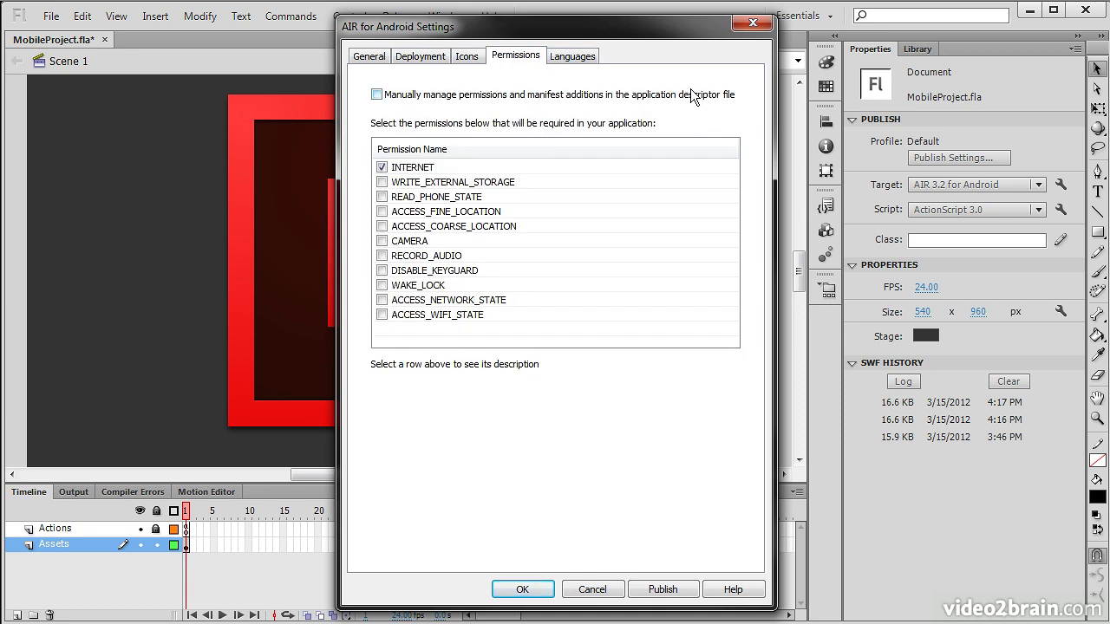
Check CAMERA and RECORD_AUDIO permissions with manual management left off, then go to Languages.
click(378, 95)
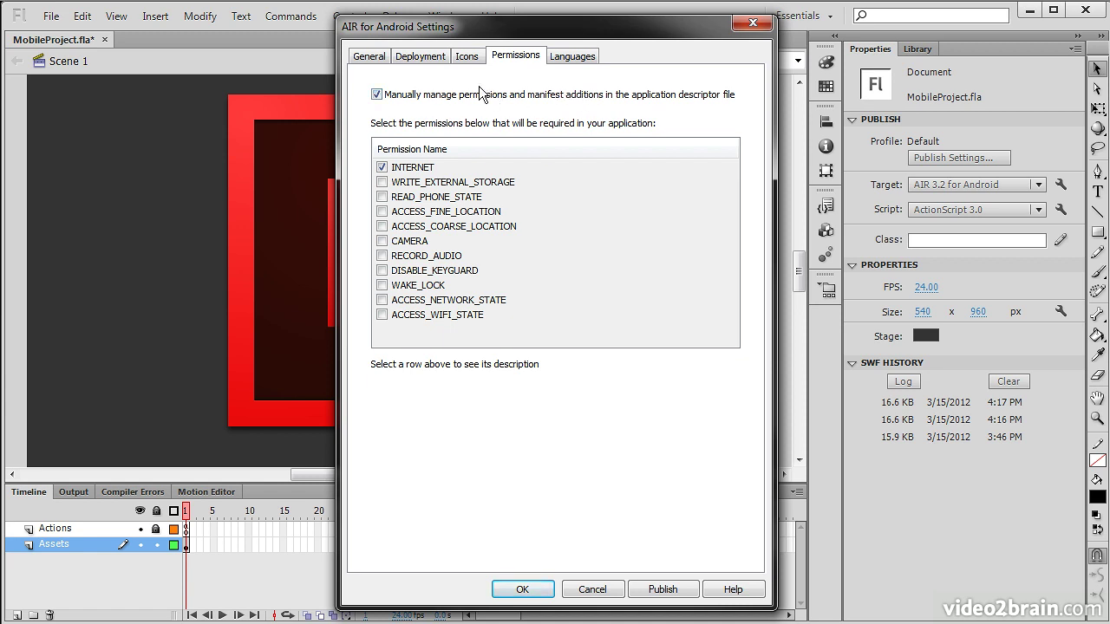
click(378, 95)
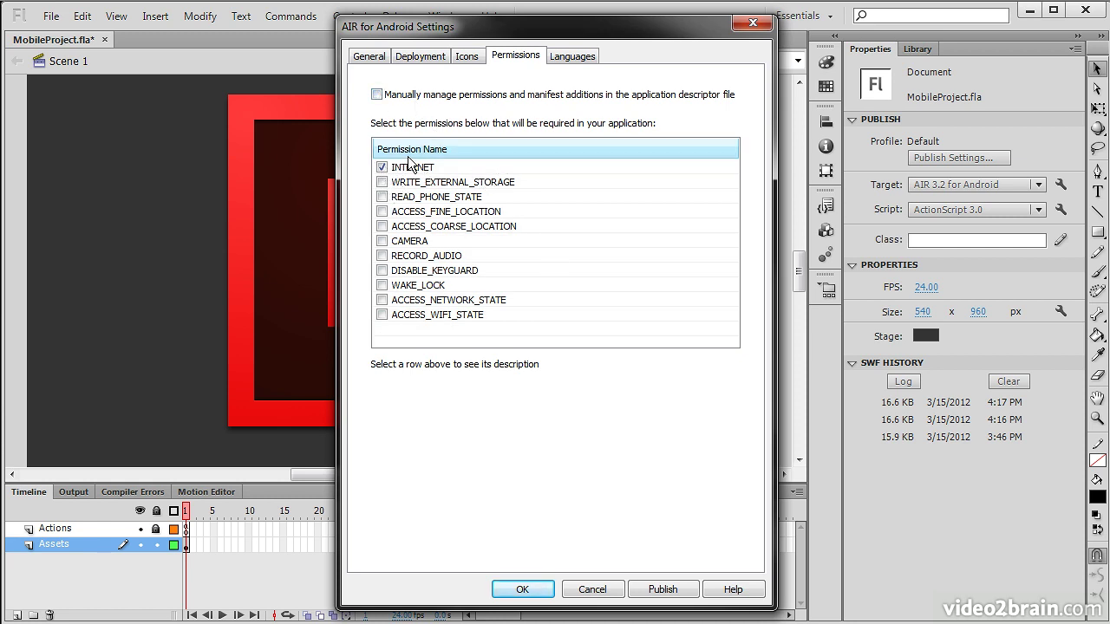
click(383, 241)
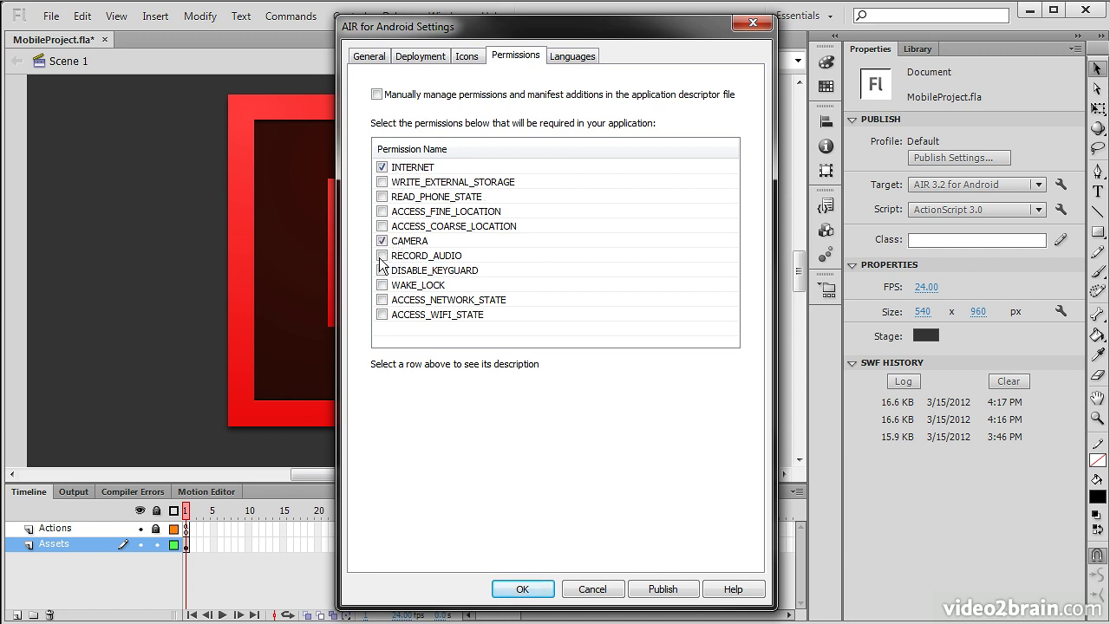
click(382, 256)
click(568, 57)
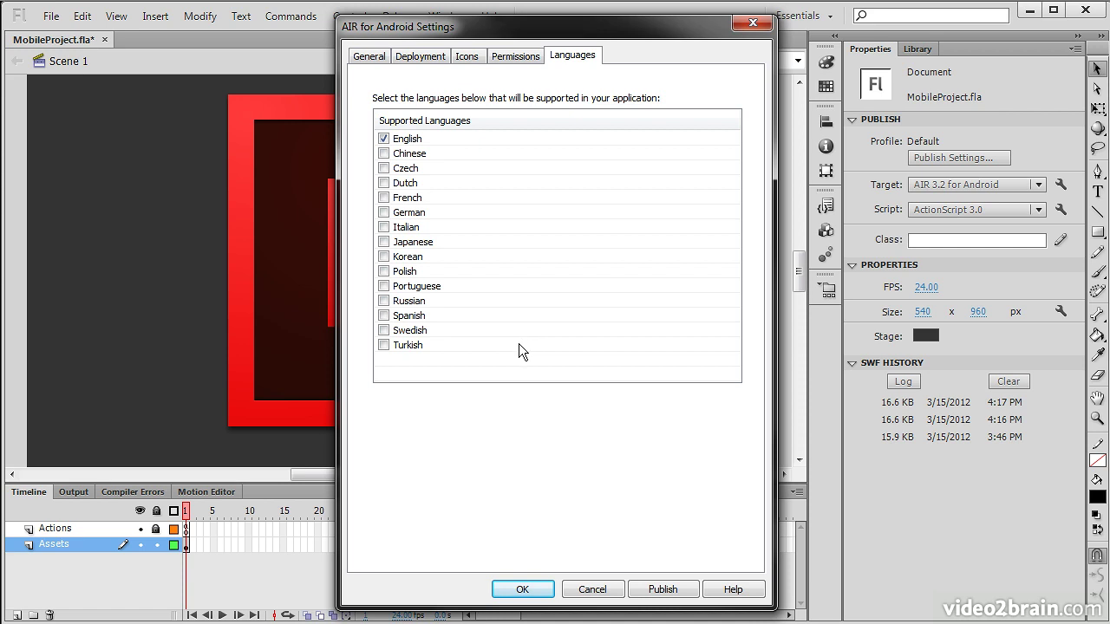
Cancel the Android settings and switch the publish target to AIR 3.2 for iOS.
click(592, 589)
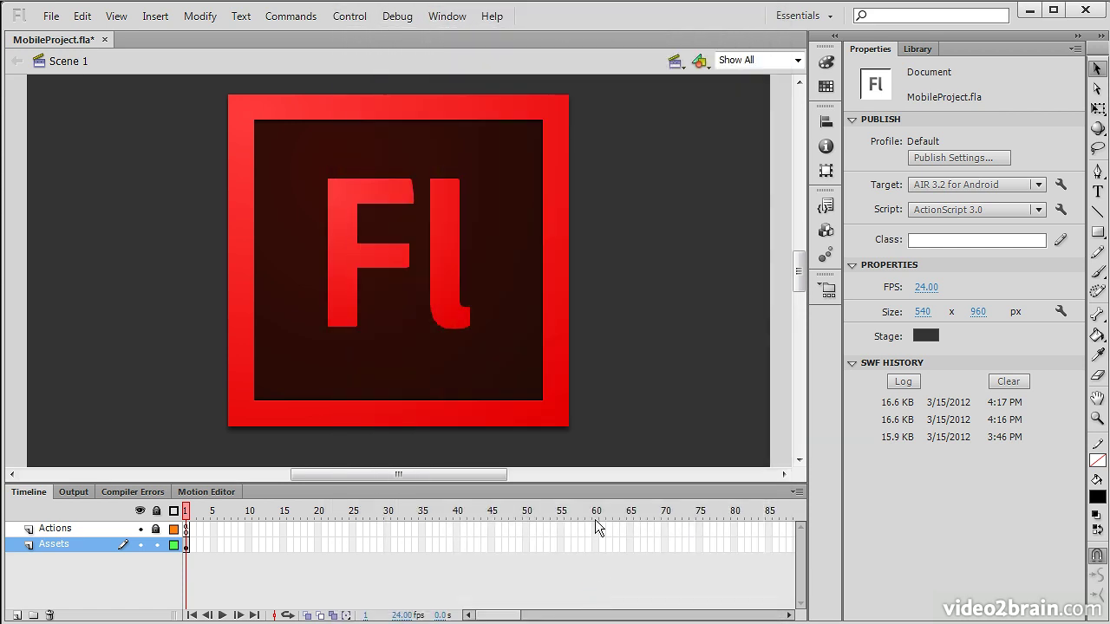
click(1037, 184)
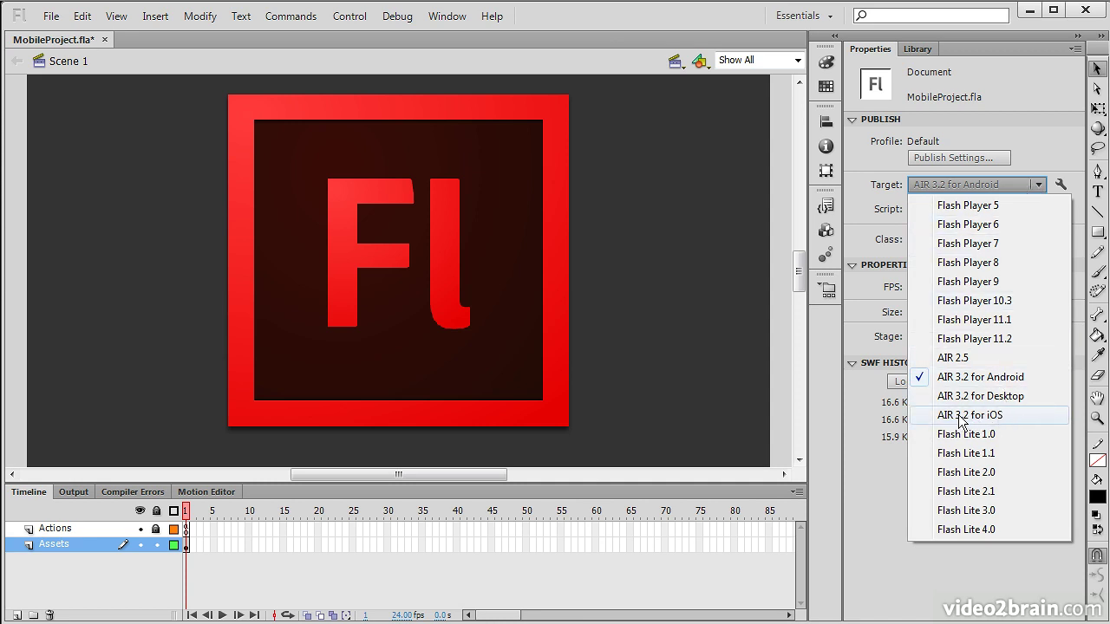
click(967, 414)
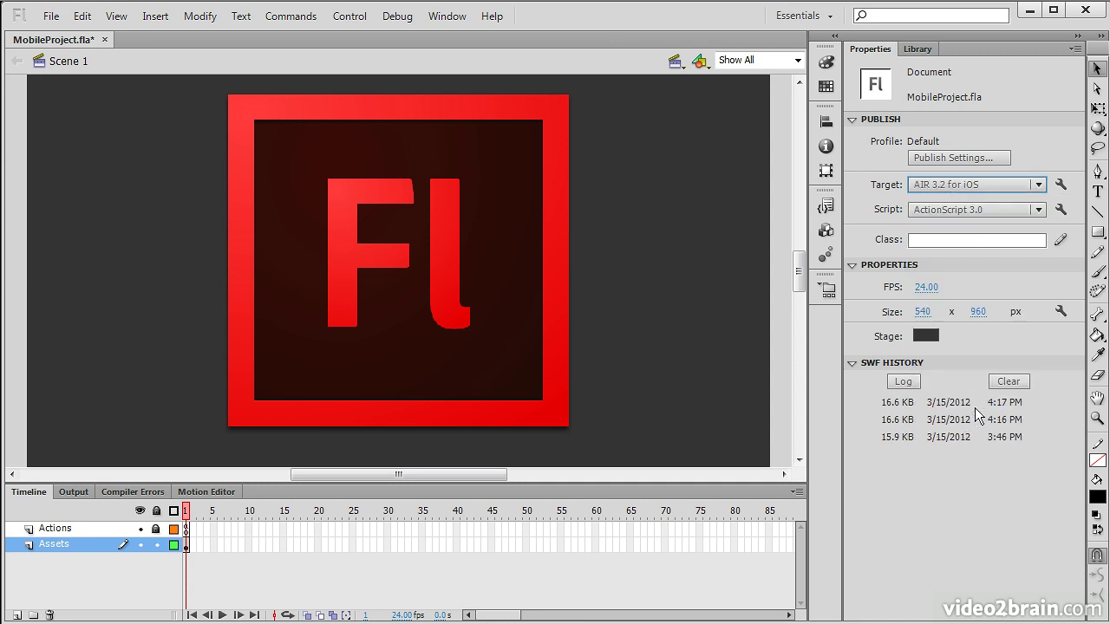
Open the AIR for iOS settings and review the .ipa output file name.
click(1061, 184)
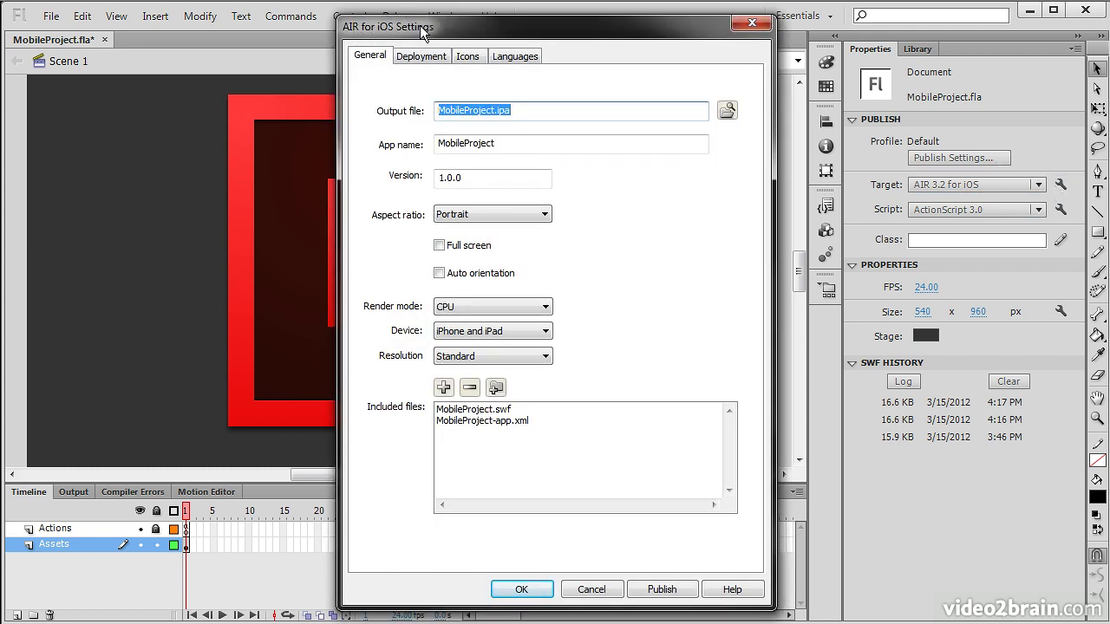
click(538, 110)
drag(524, 113, 498, 113)
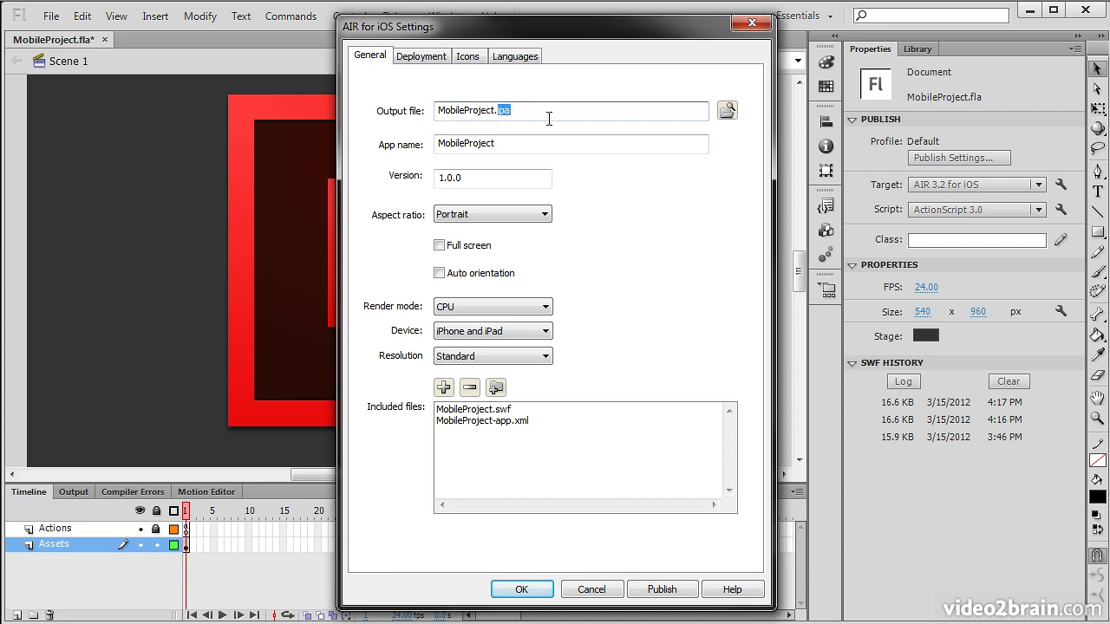
click(535, 113)
Set aspect ratio to Auto, enable auto orientation, and choose Direct render mode.
click(546, 214)
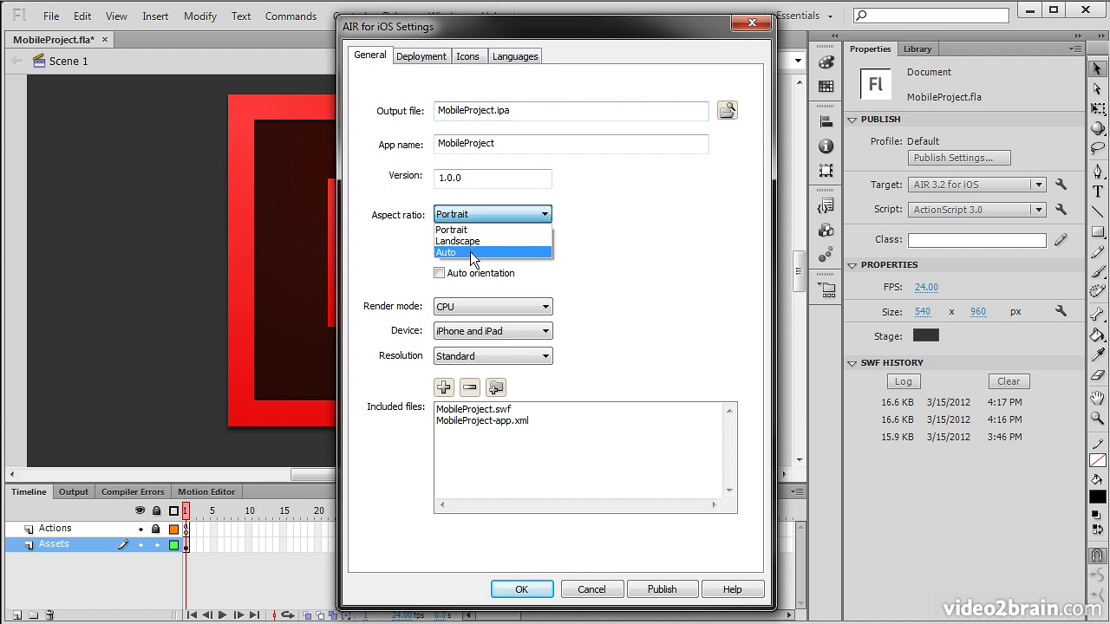
click(472, 253)
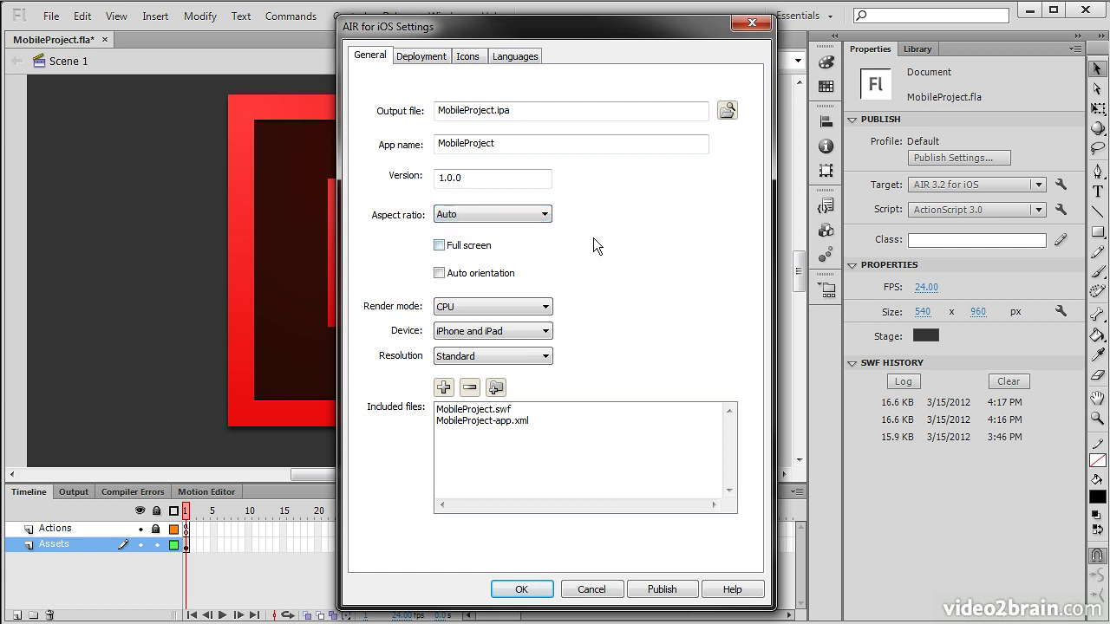
click(441, 272)
click(545, 306)
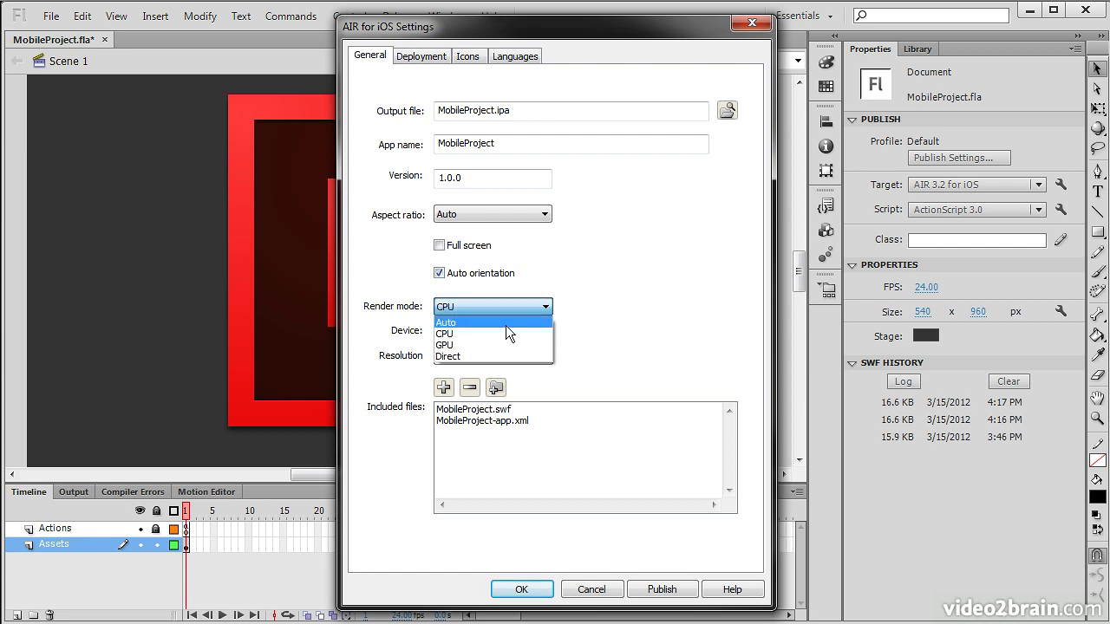
click(473, 355)
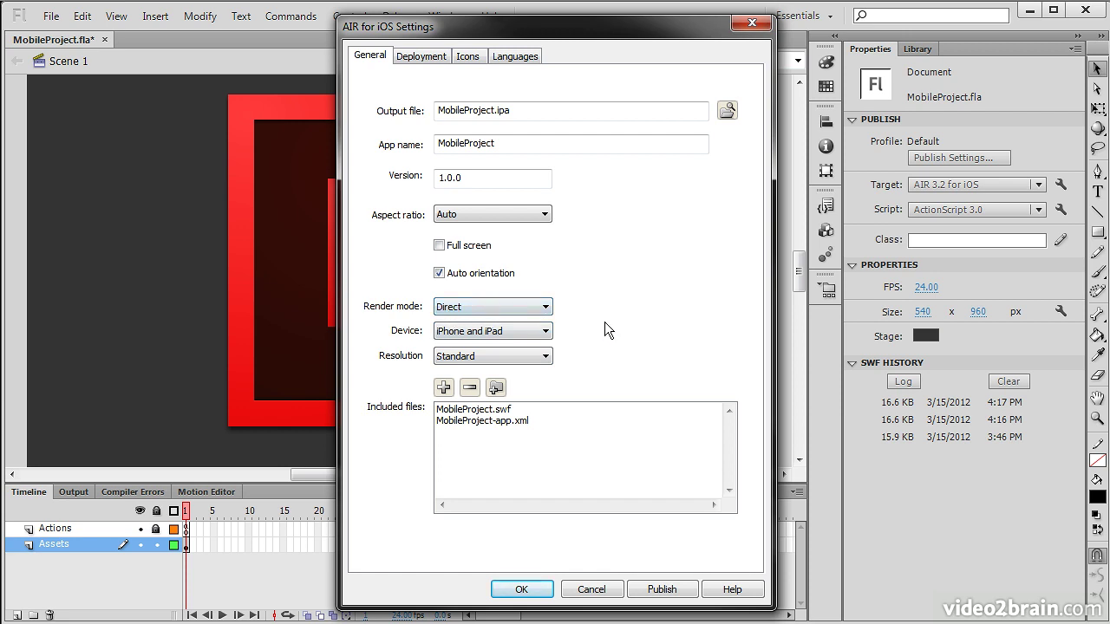
Keep iPhone and iPad as target devices, set resolution to High, and view Deployment settings.
click(546, 332)
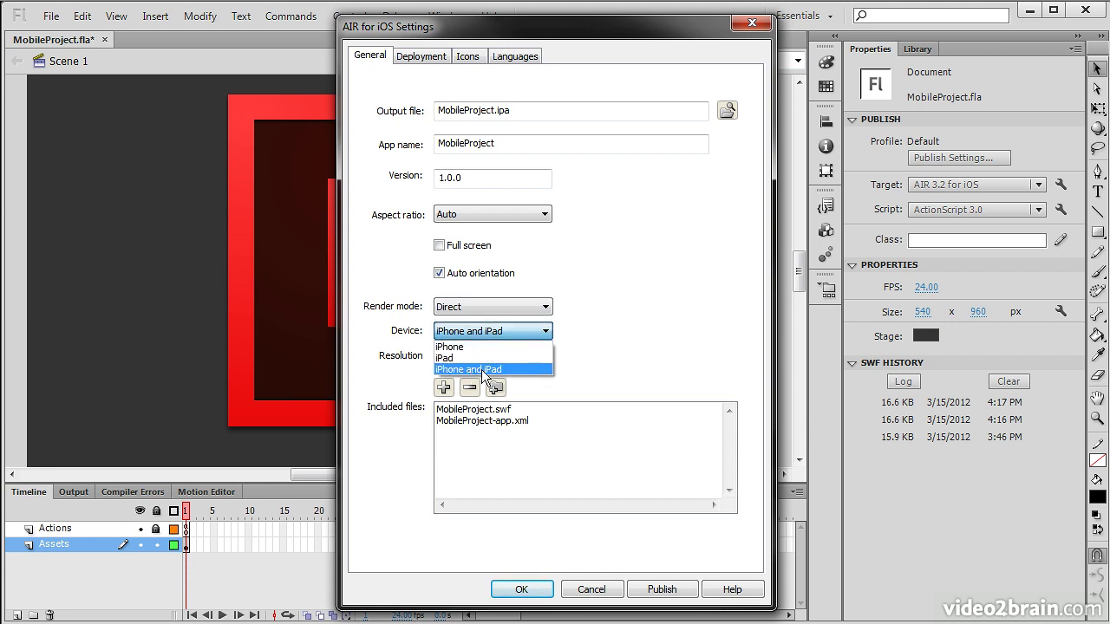
click(540, 368)
click(546, 356)
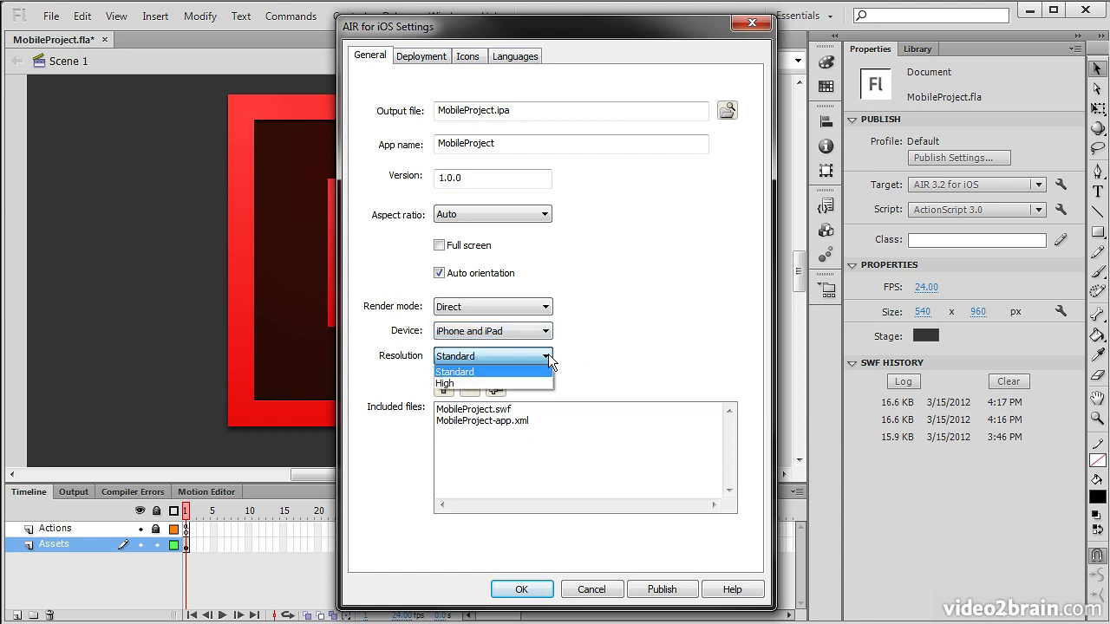
click(461, 387)
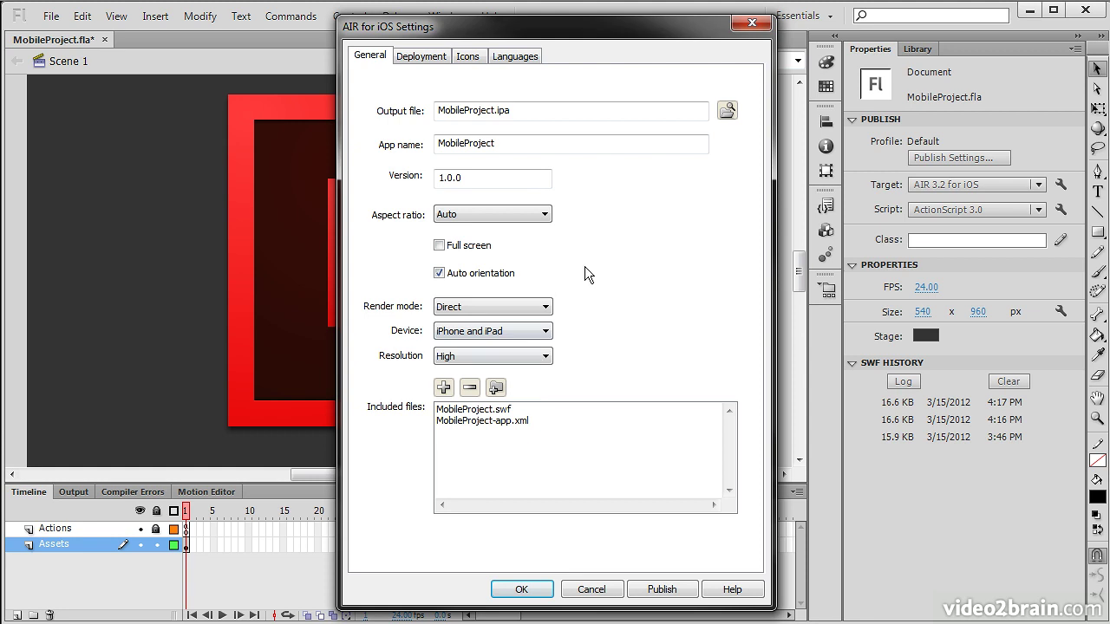
click(422, 55)
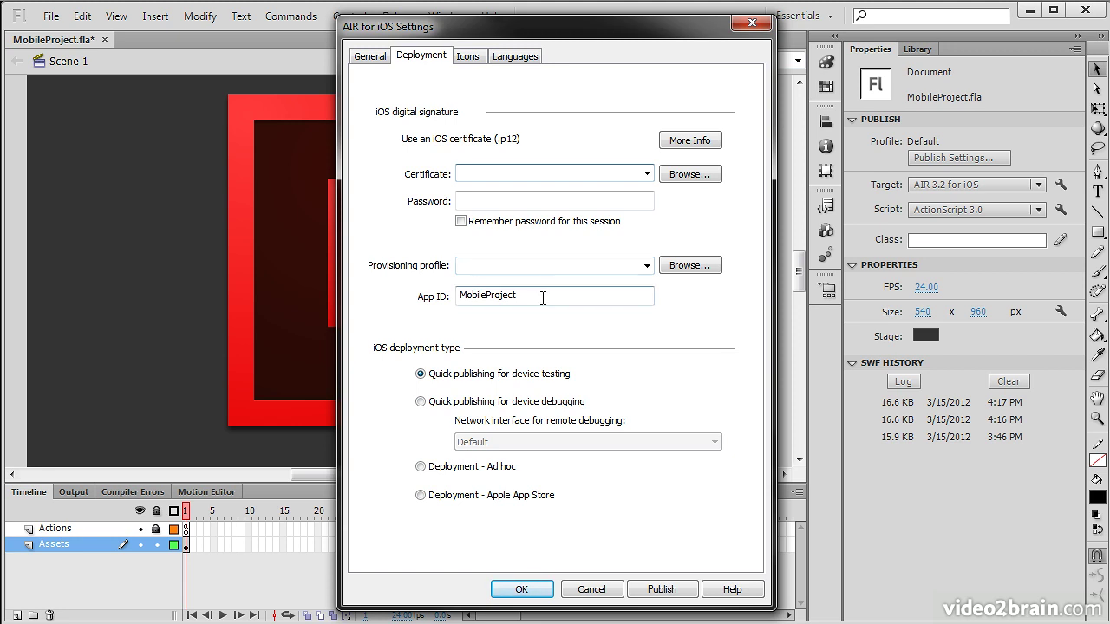
Check App ID MobileProject, try quick debugging publishing on the Default interface, then choose Deployment - Apple App Store.
drag(543, 294, 429, 299)
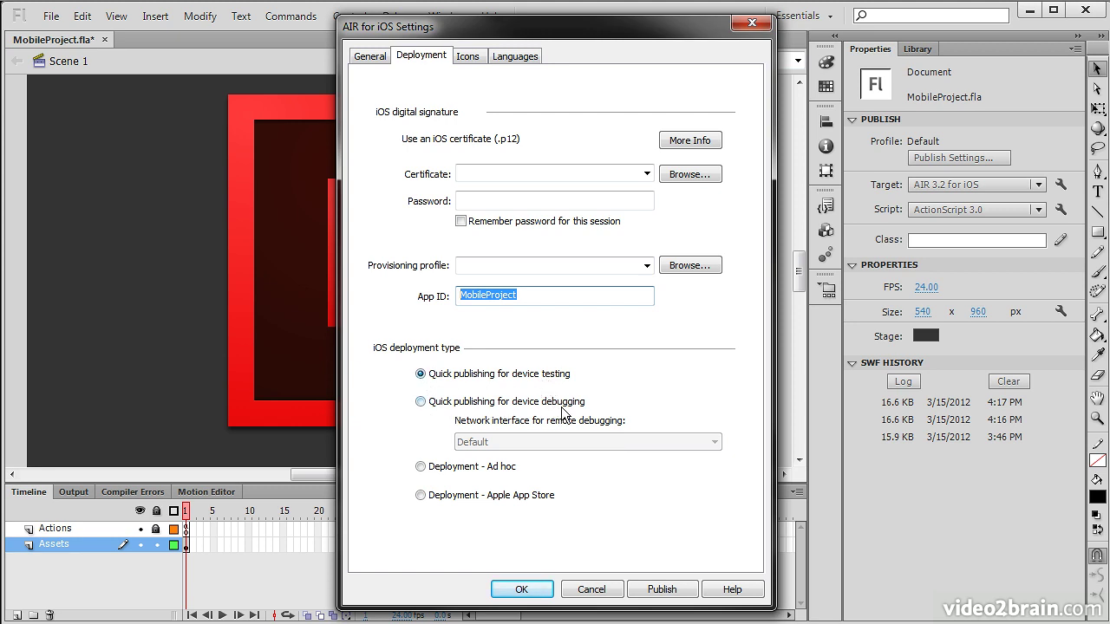
click(428, 401)
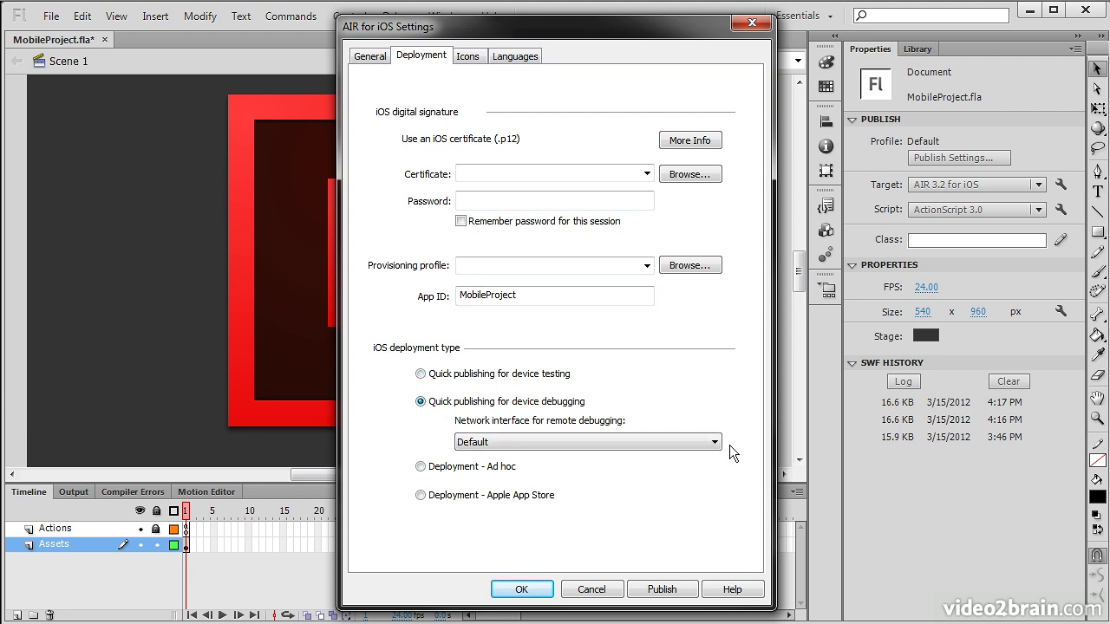
click(704, 440)
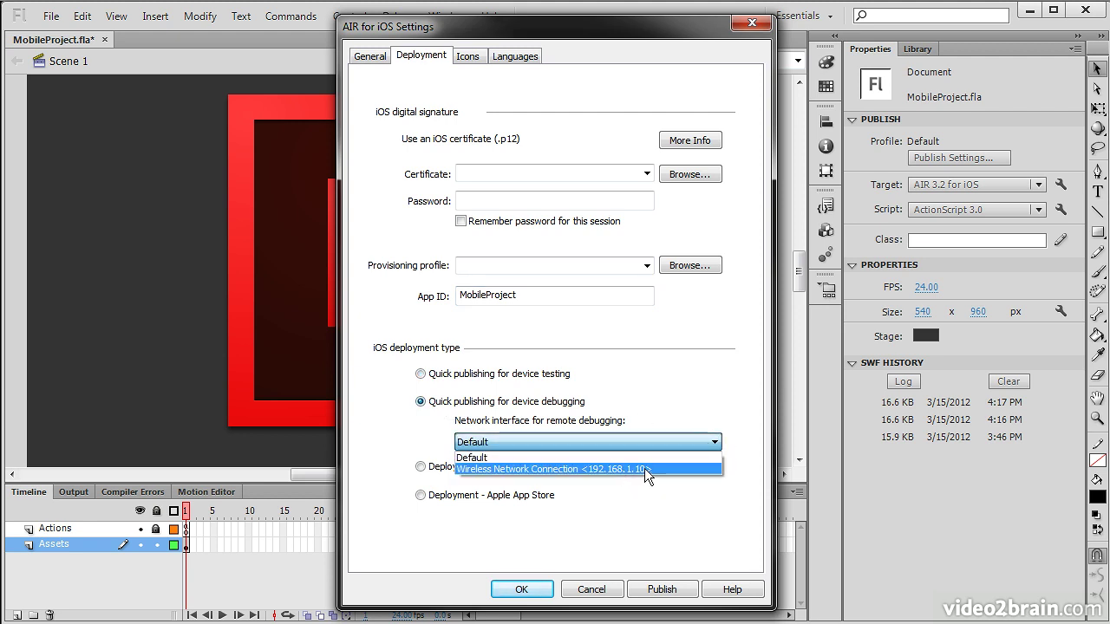
click(646, 417)
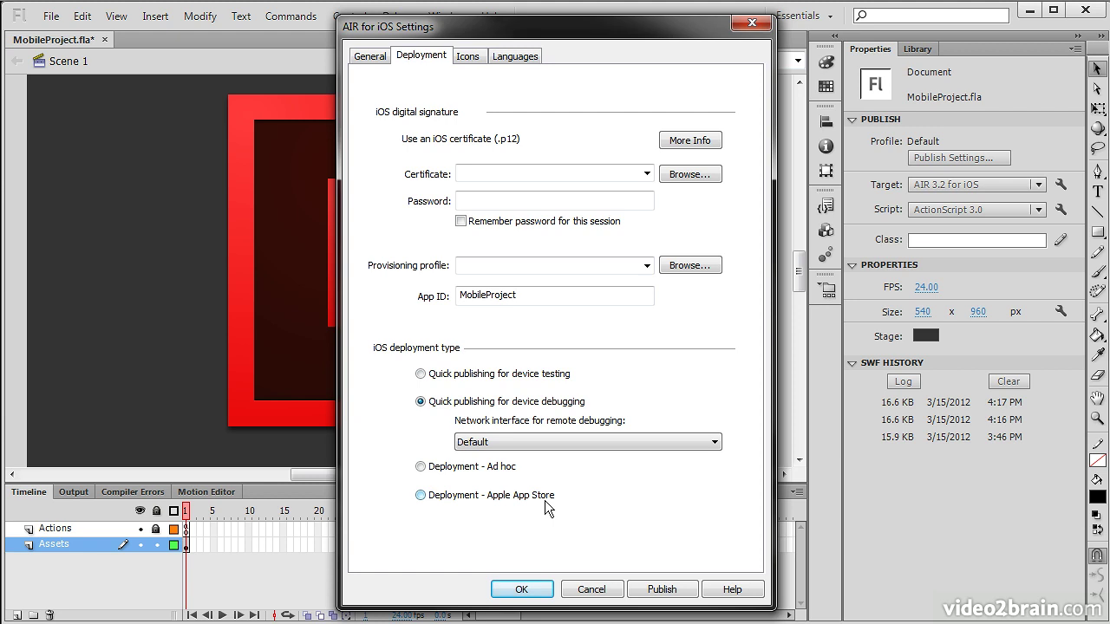
click(427, 501)
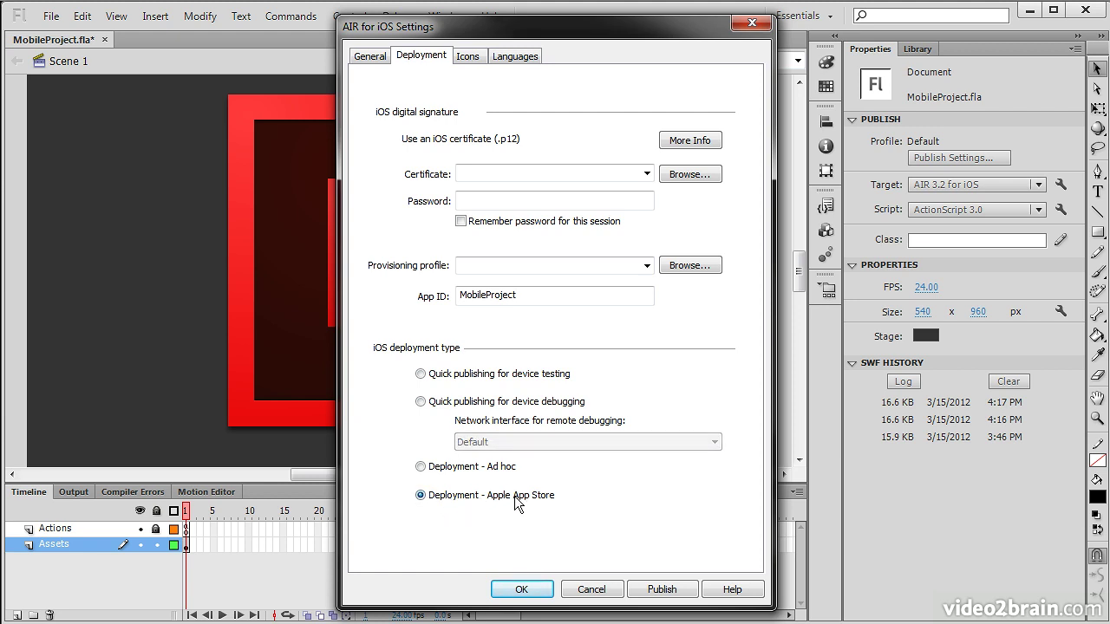
Browse the iOS icon slots (114x114, 512x512, 48x48, 72x72) and keep English as the supported language.
click(468, 59)
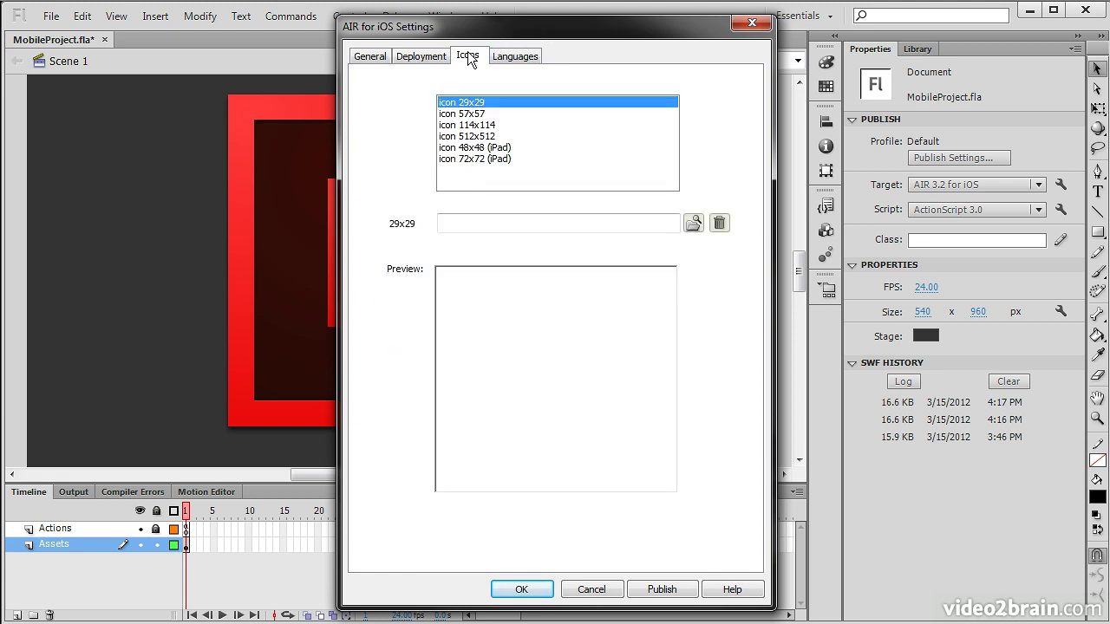
click(484, 126)
click(488, 136)
click(521, 148)
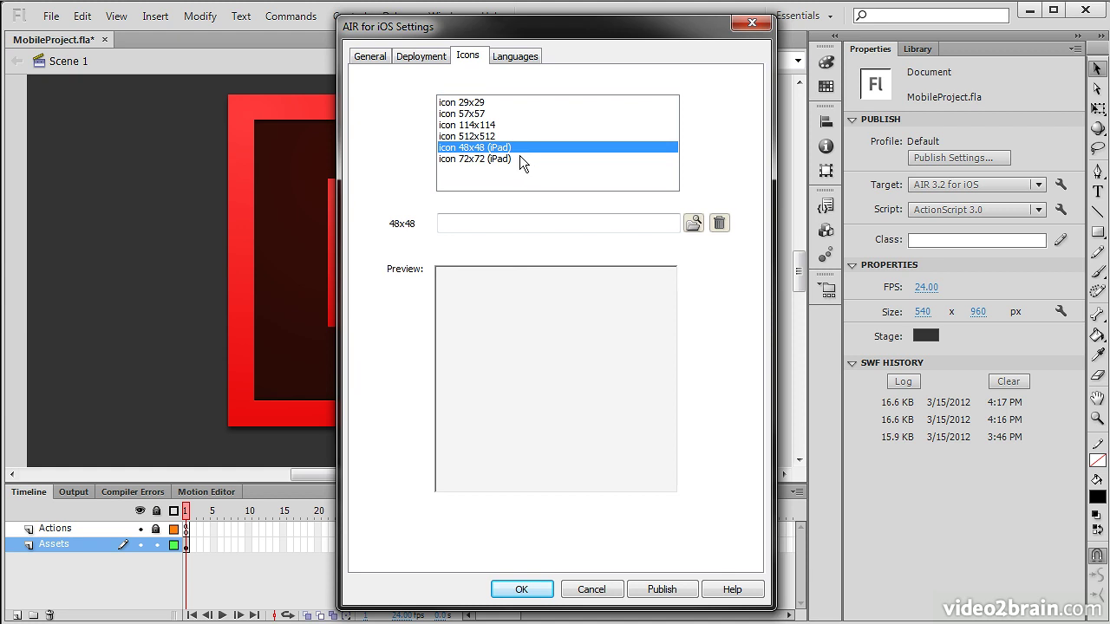
click(514, 156)
click(521, 146)
click(518, 155)
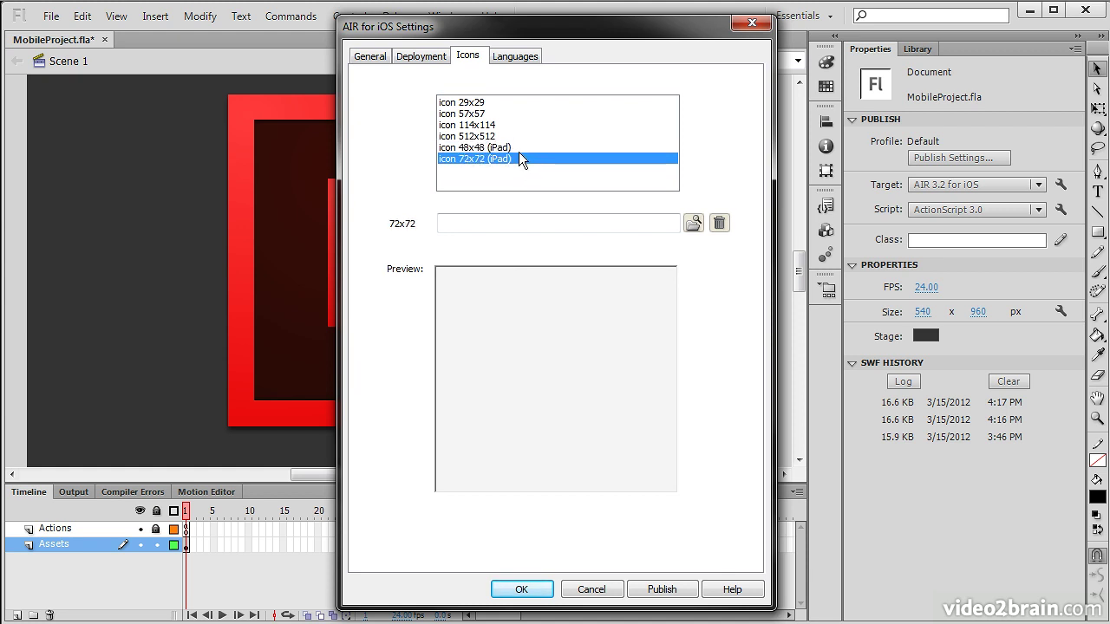
click(523, 141)
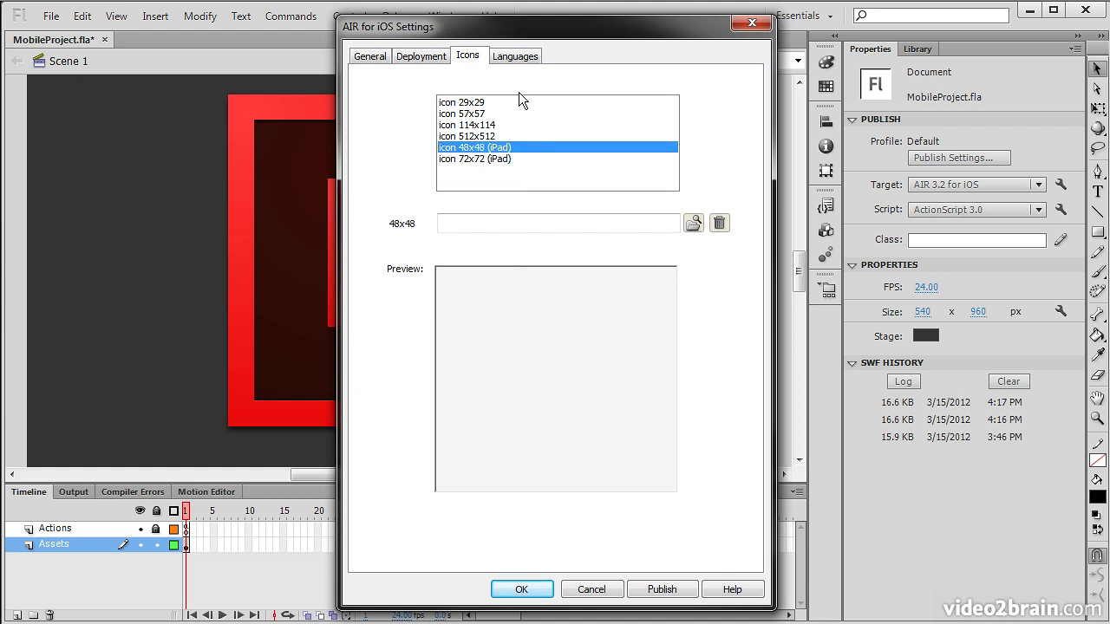
click(515, 56)
click(384, 139)
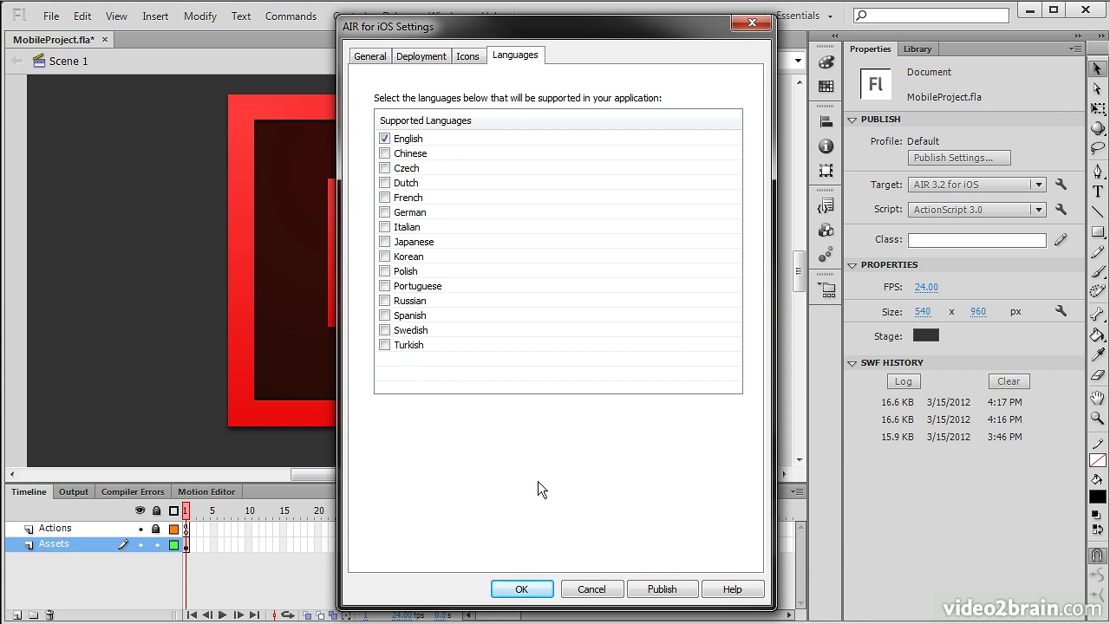
click(591, 588)
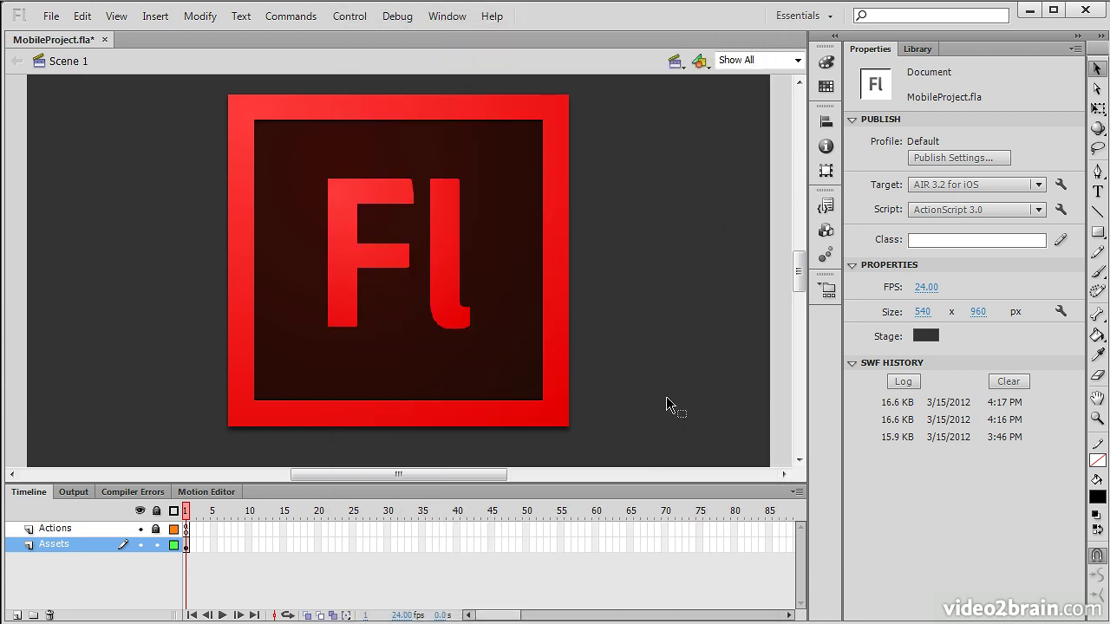